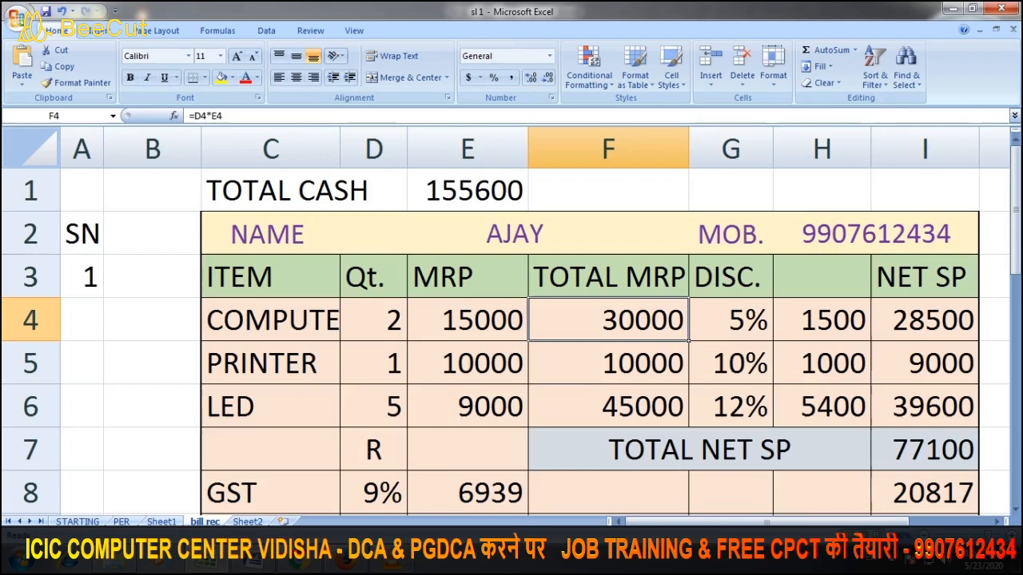
- Review both customer bills in the bill rec sheet and inspect the formulas in B21 and the total cash cell E1
scroll(512, 319, down, 6)
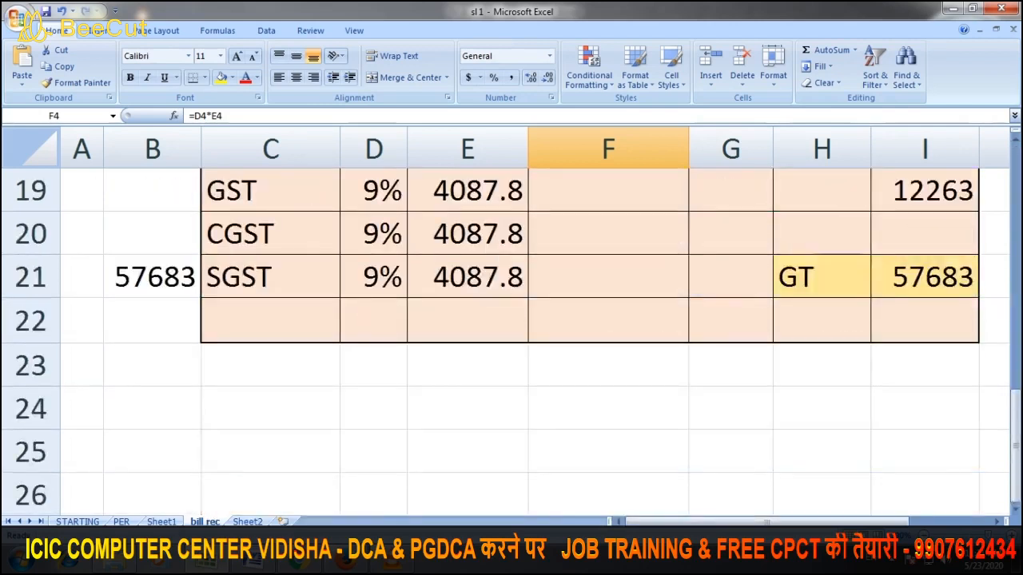
scroll(511, 319, up, 2)
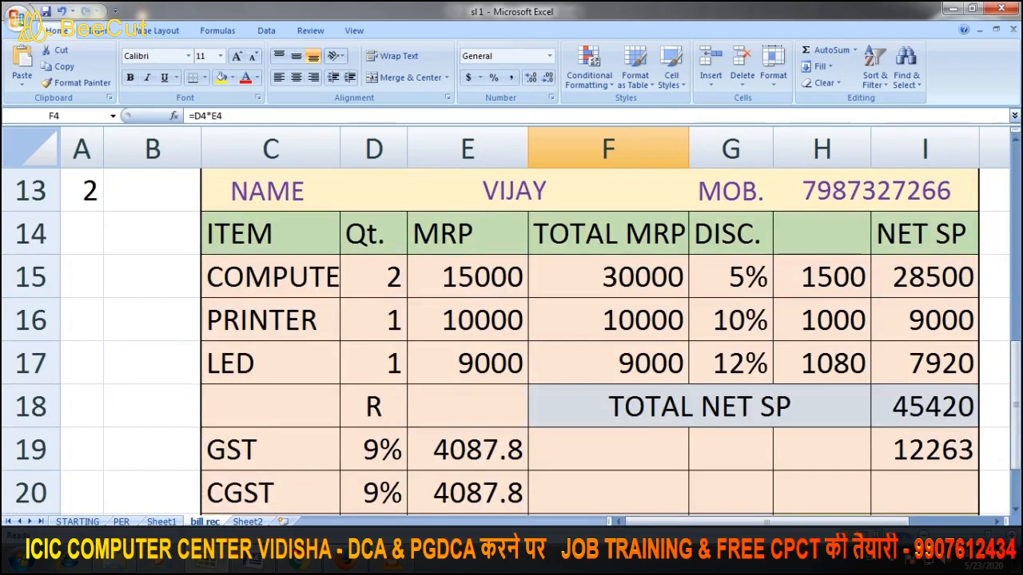
scroll(511, 319, down, 2)
scroll(511, 319, up, 1)
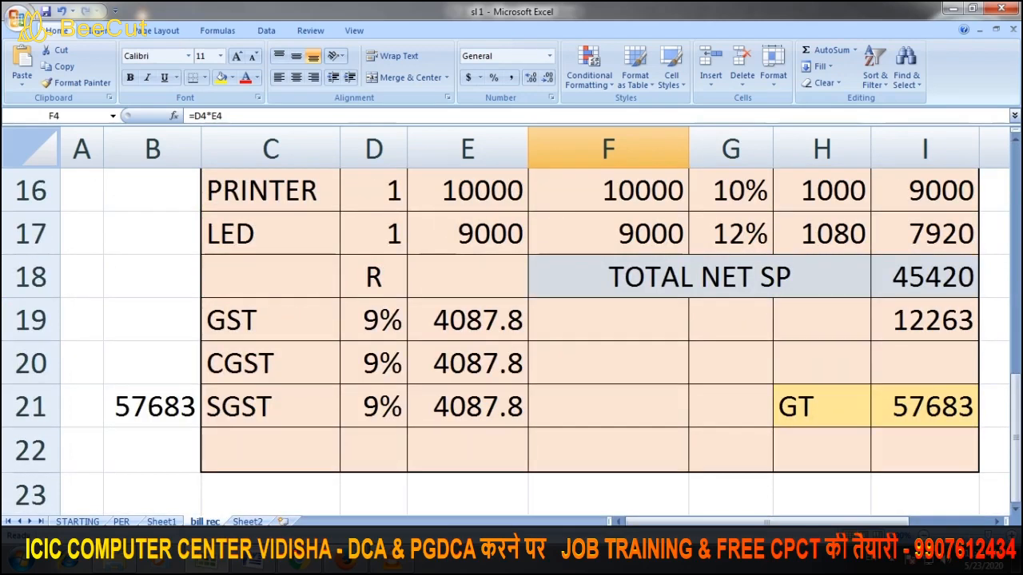
click(152, 407)
scroll(152, 407, up, 5)
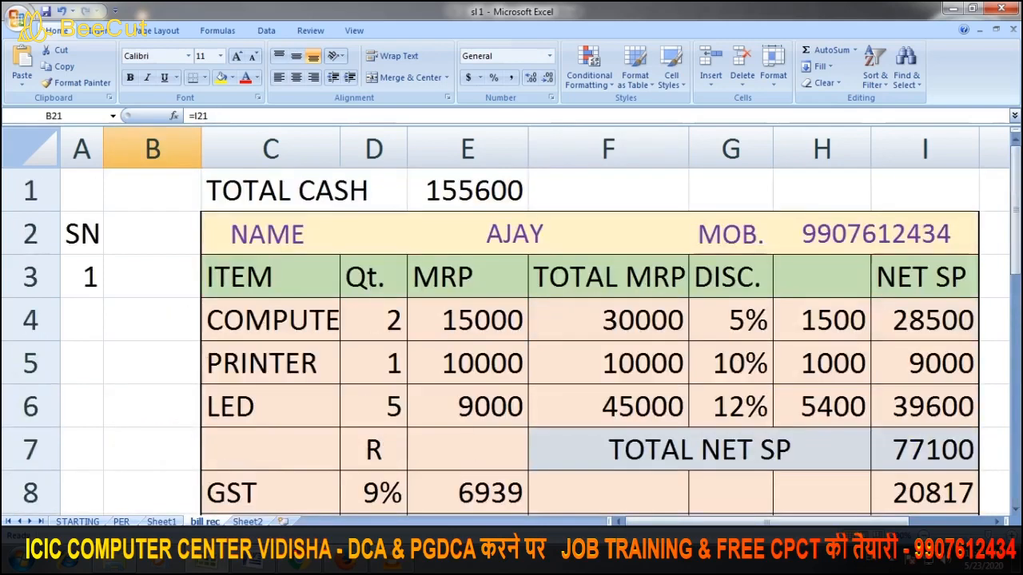
click(467, 191)
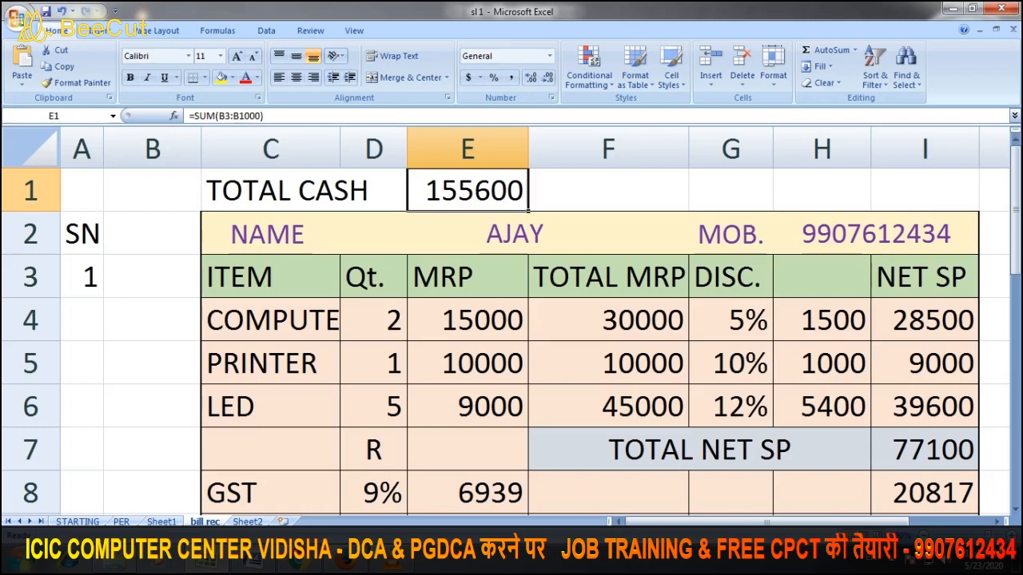
- Insert a new blank worksheet before the bill rec sheet
right_click(207, 521)
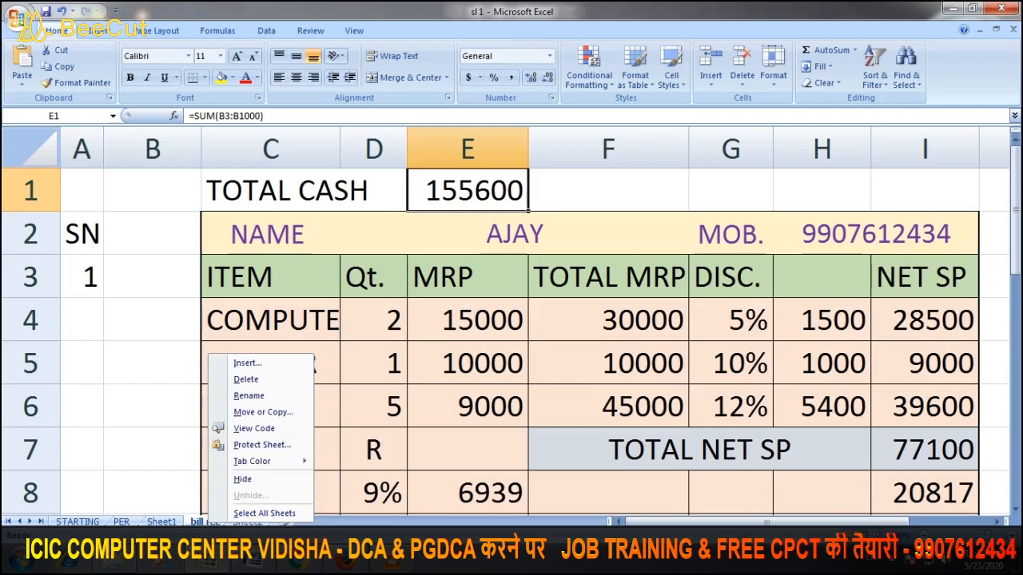
click(247, 363)
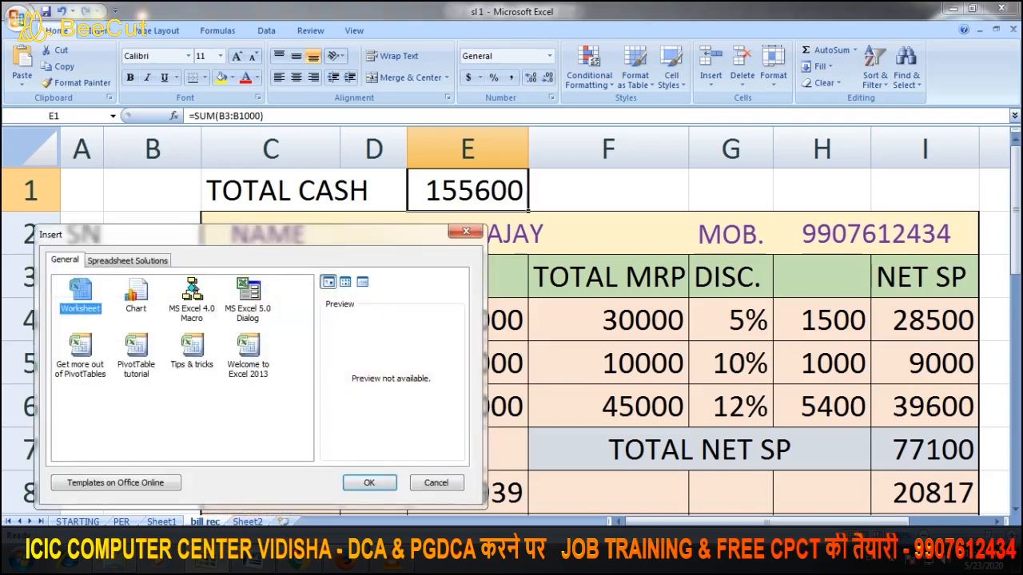
key(Return)
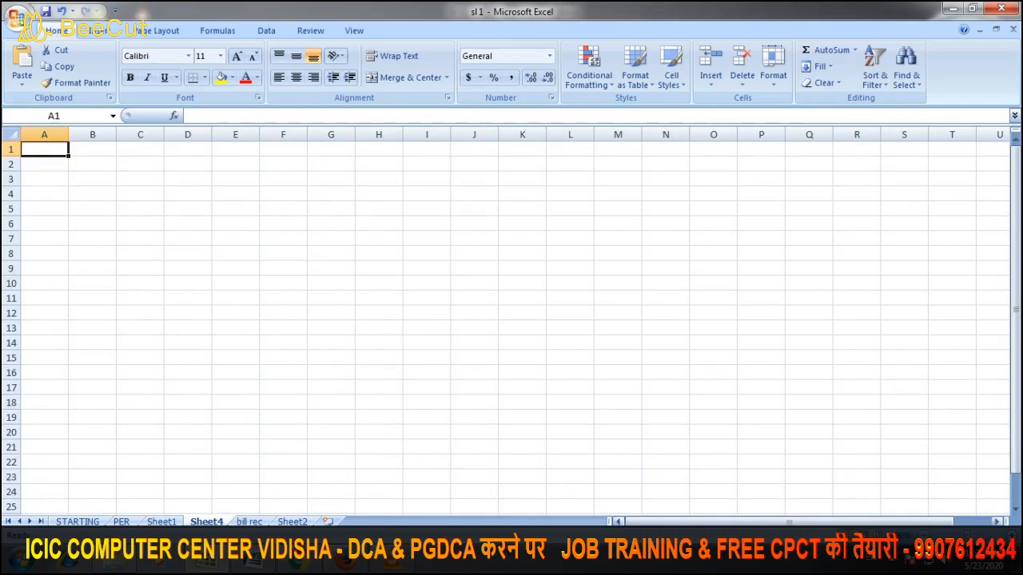
- Enter the headings DATE in A1 and PARTICULAR in B1, and widen column B to fit its heading
drag(967, 536, 989, 536)
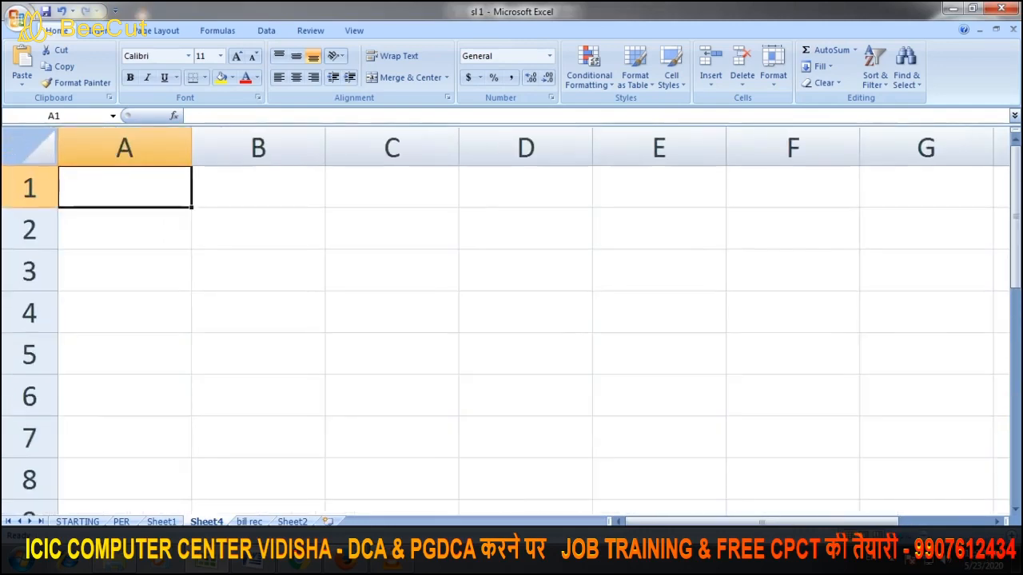
click(391, 353)
click(125, 187)
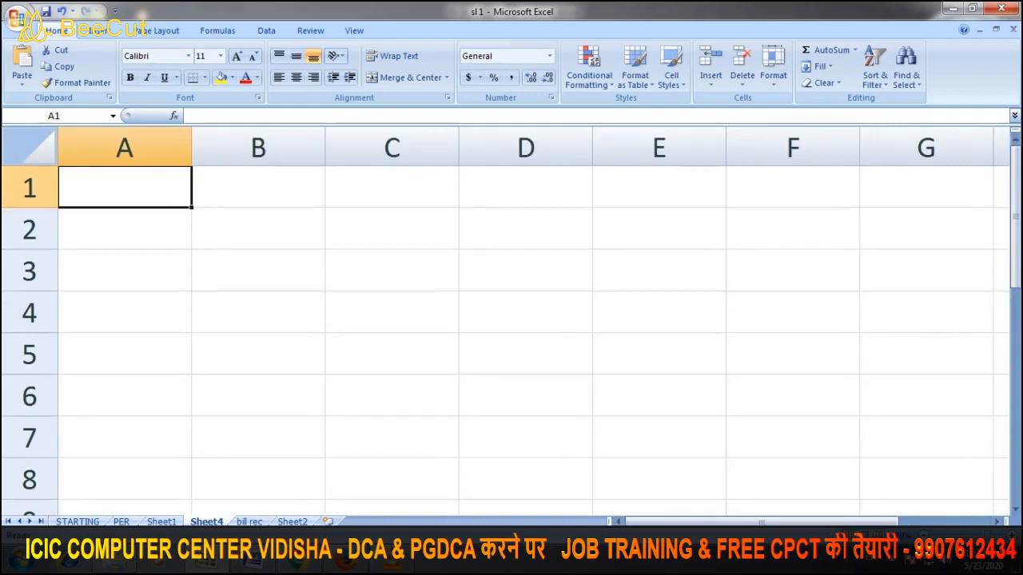
text(DATE)
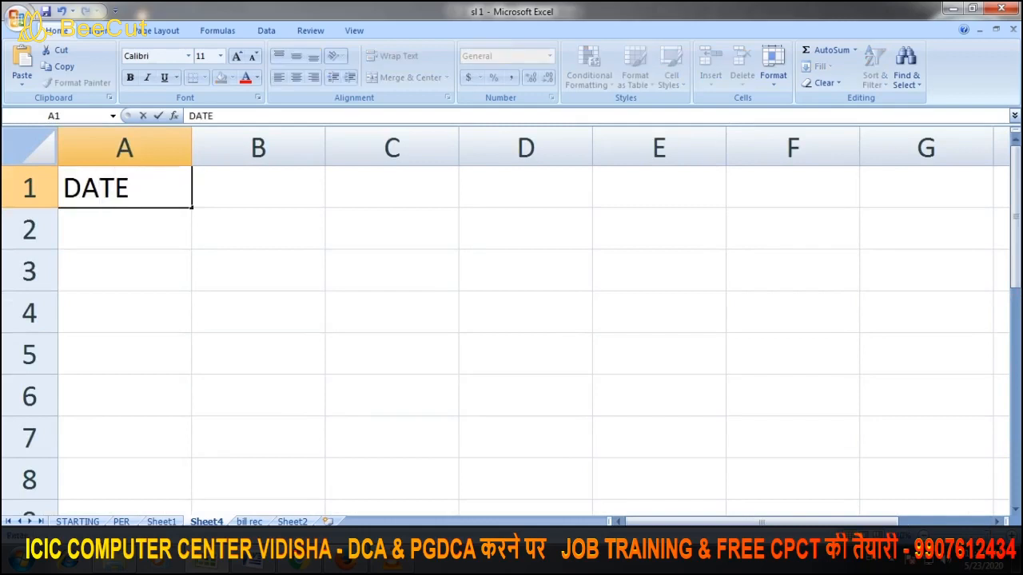
key(Tab)
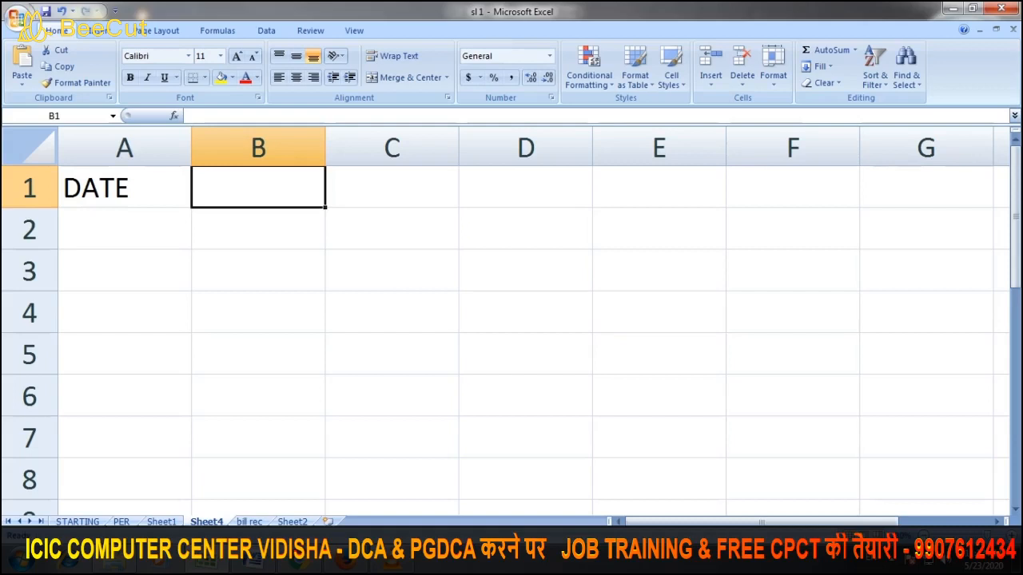
text(PAR)
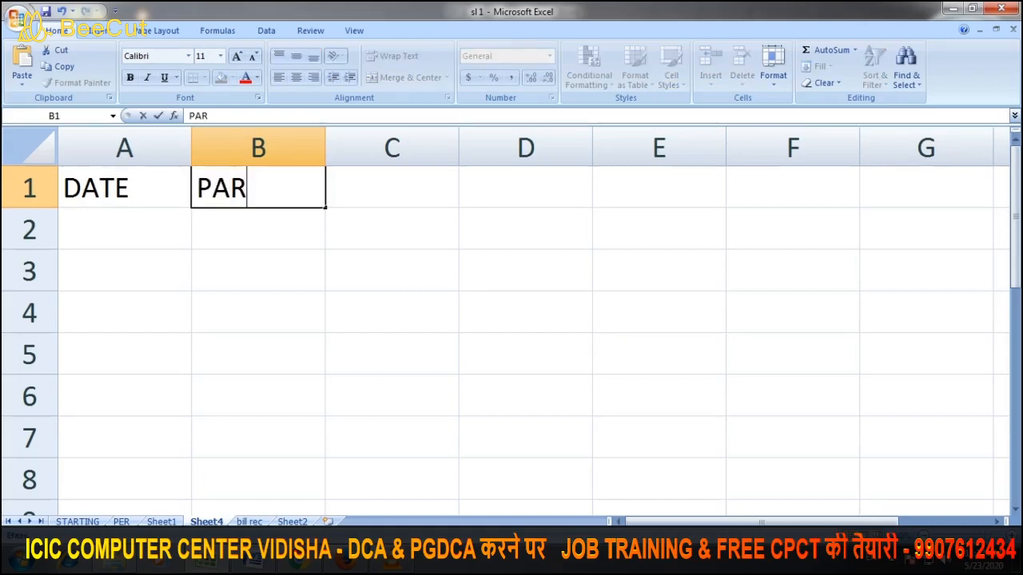
text(TICULAR)
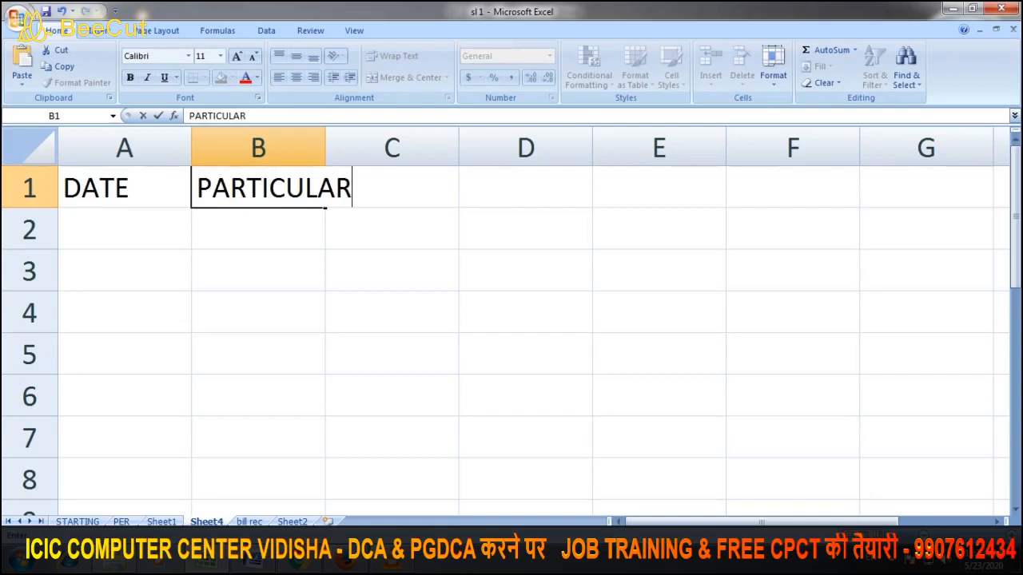
click(258, 313)
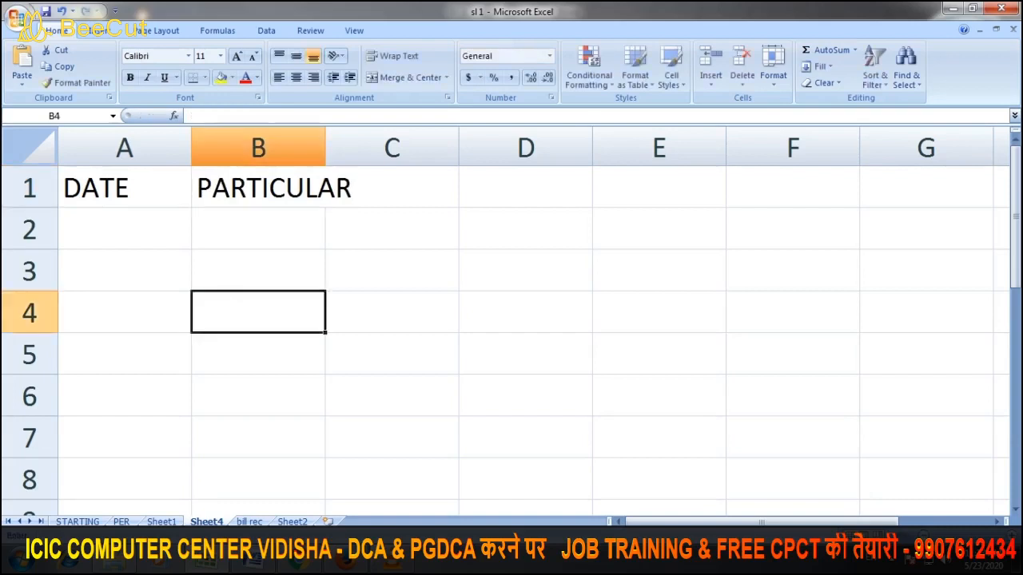
drag(325, 148, 378, 148)
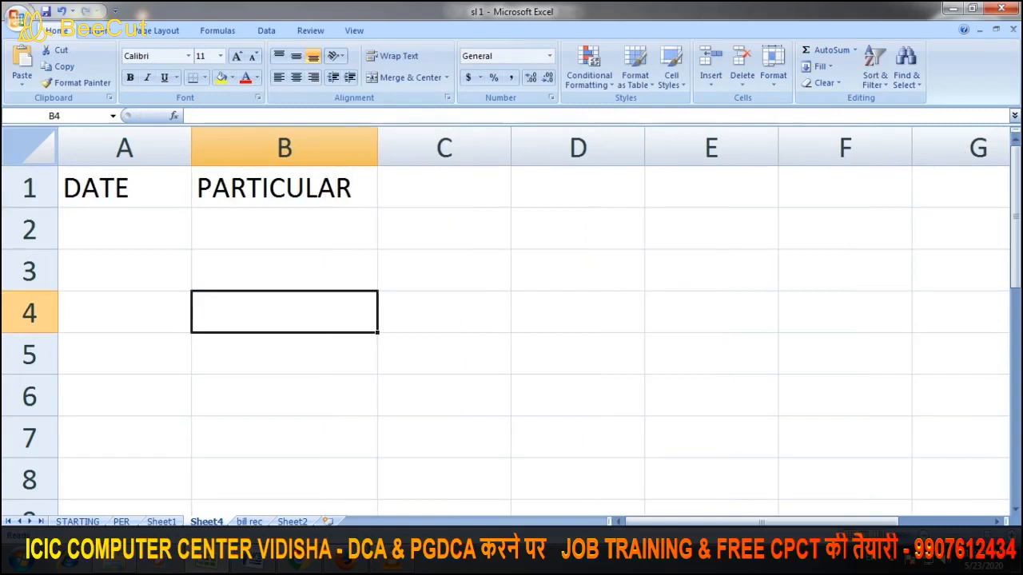
- Enter the heading AMOUNT in C1, beside PARTICULAR
click(444, 188)
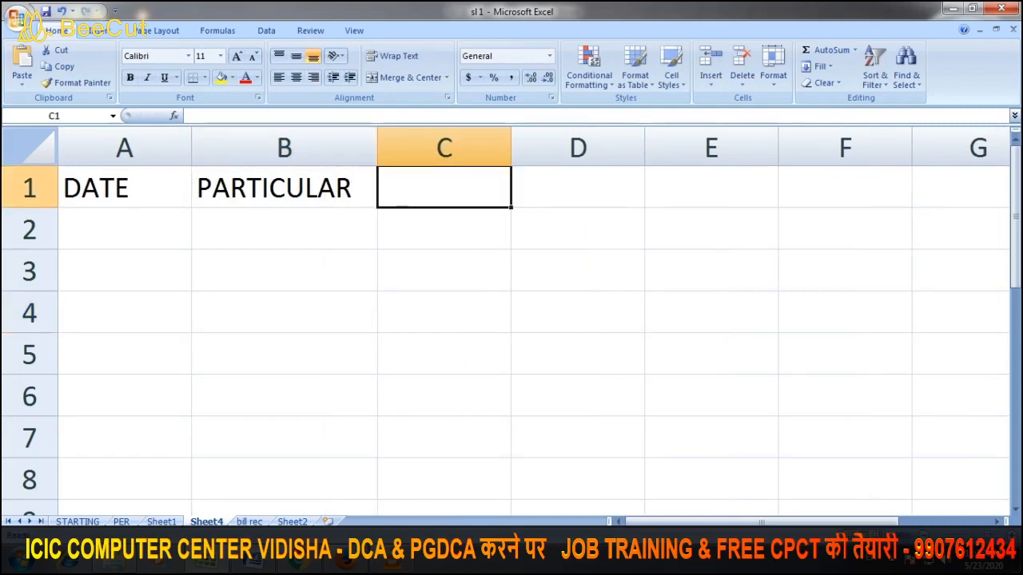
text(AM)
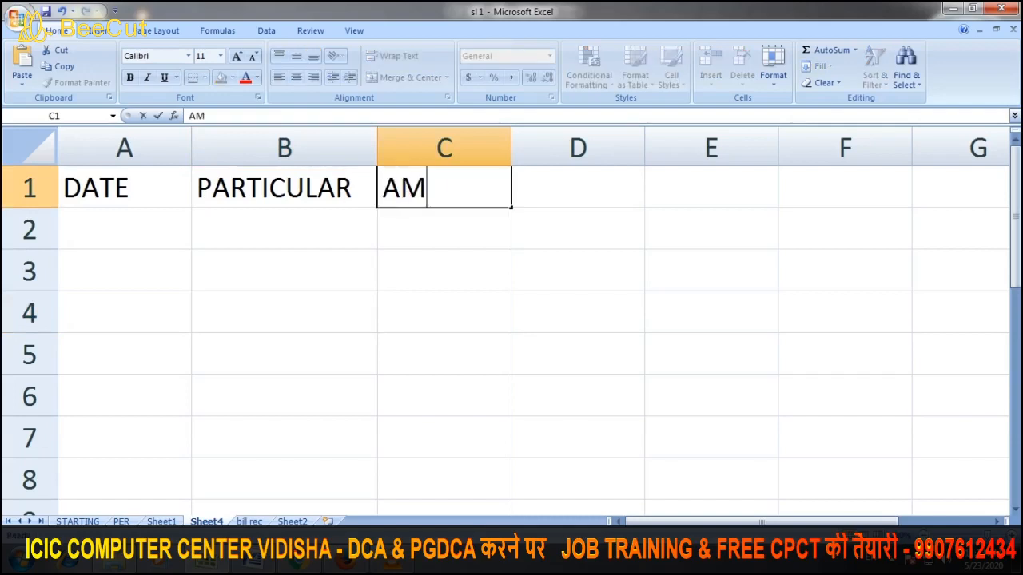
text(OUNT)
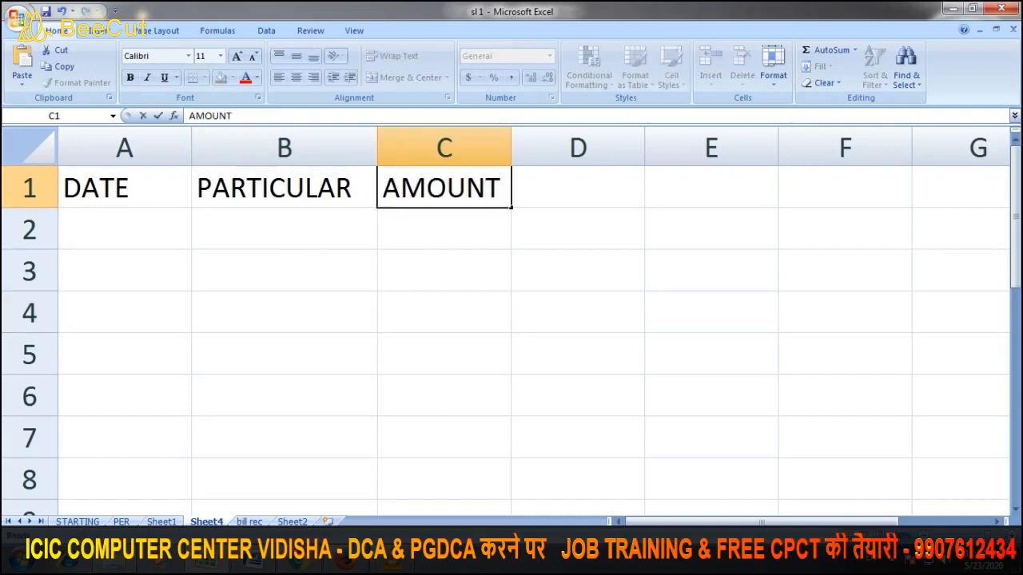
click(284, 271)
click(444, 229)
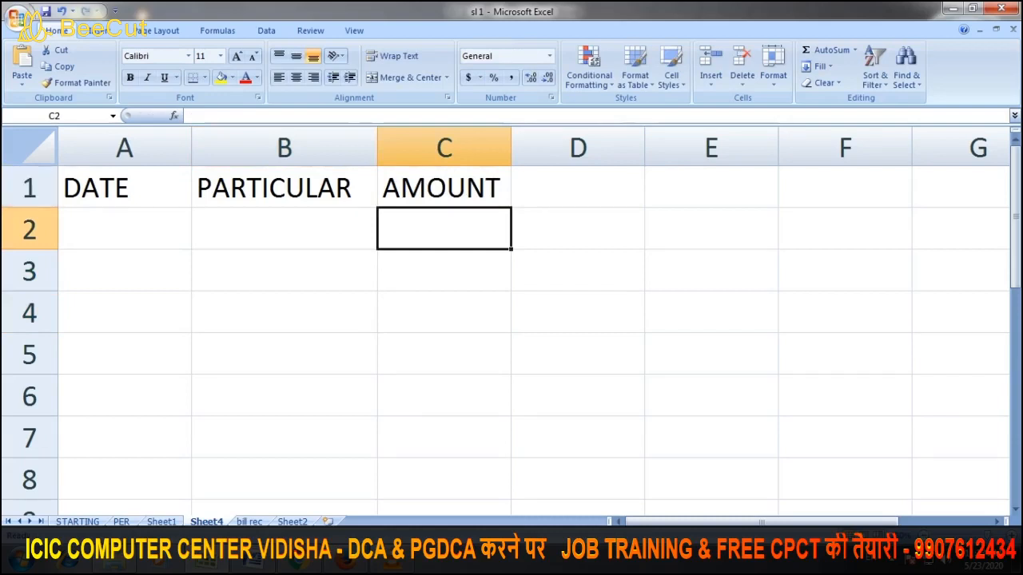
- Insert a blank row above the DATE, PARTICULAR and AMOUNT headings
right_click(28, 188)
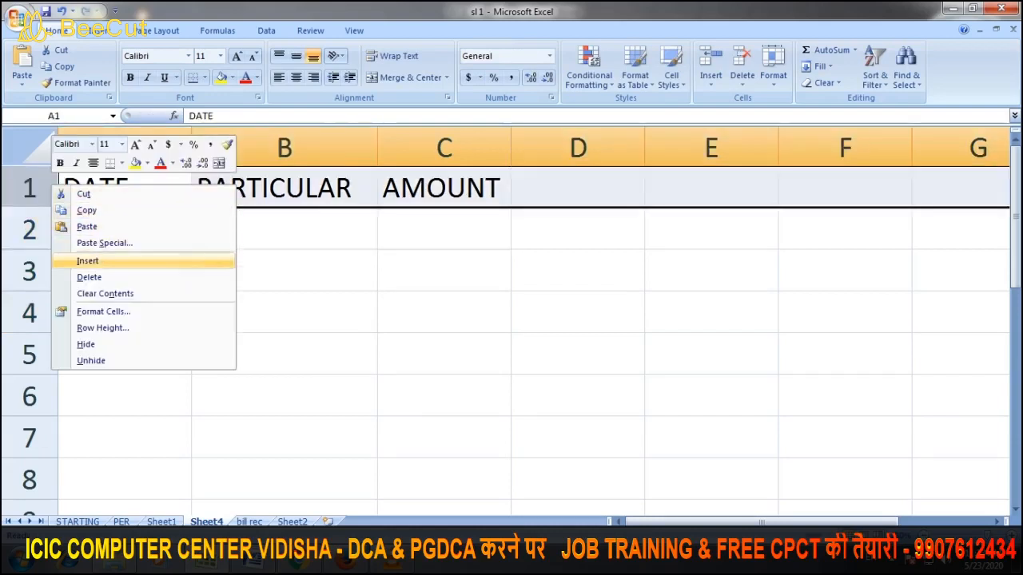
click(88, 260)
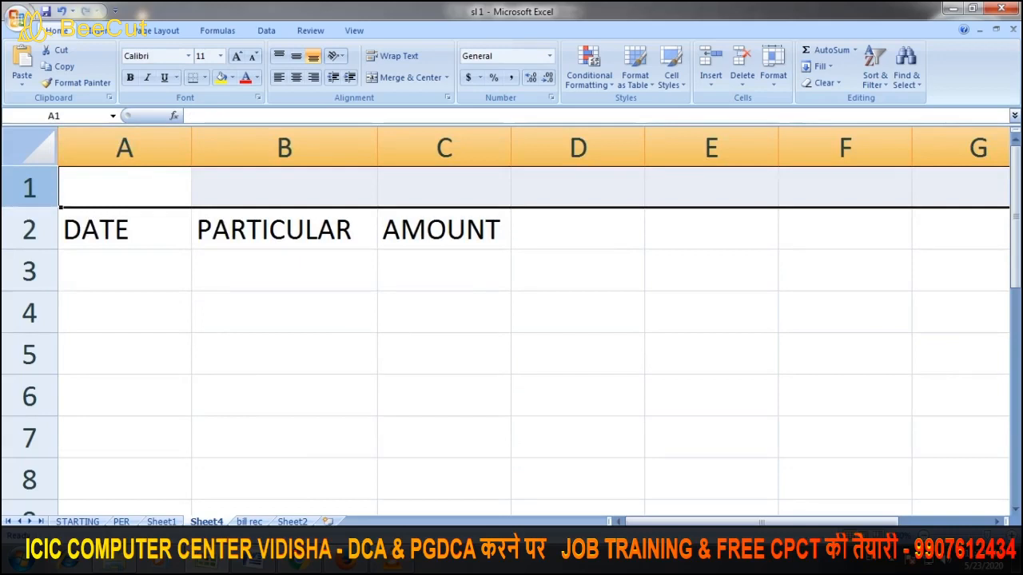
click(444, 354)
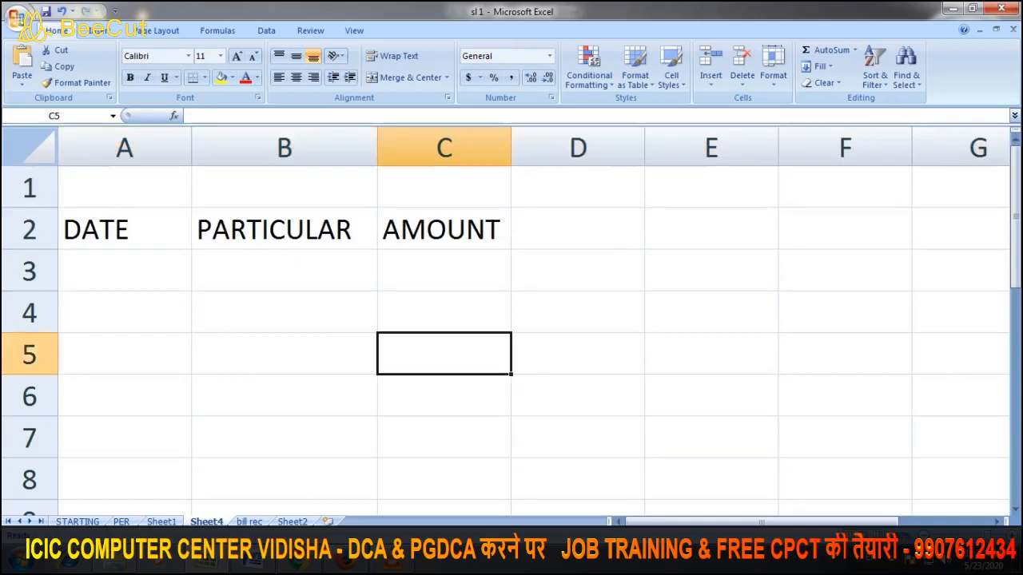
- Merge and center cells A1:C1 and enter the title ICIC VIDISHA
drag(124, 187, 444, 187)
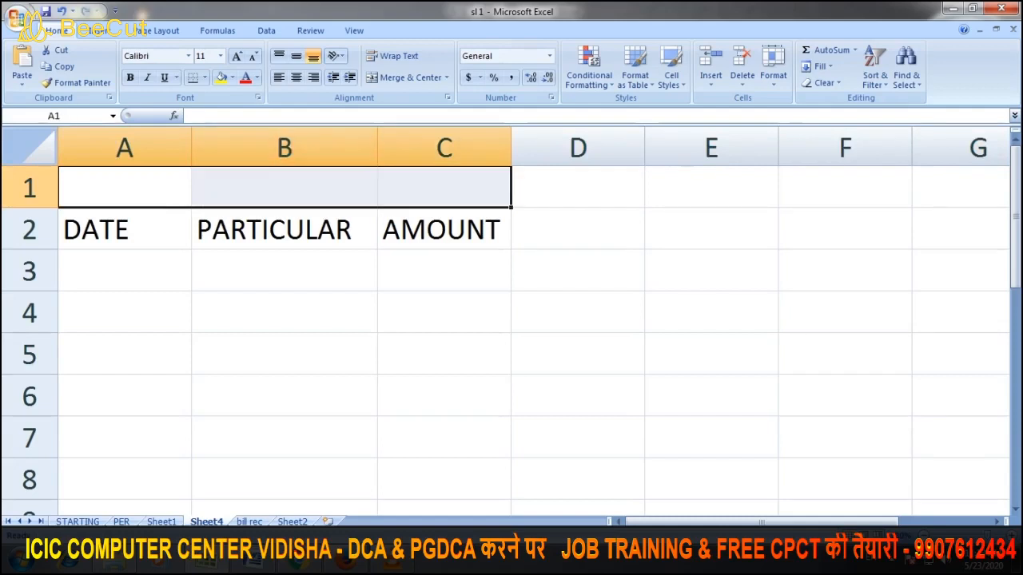
click(409, 77)
text(ICIC)
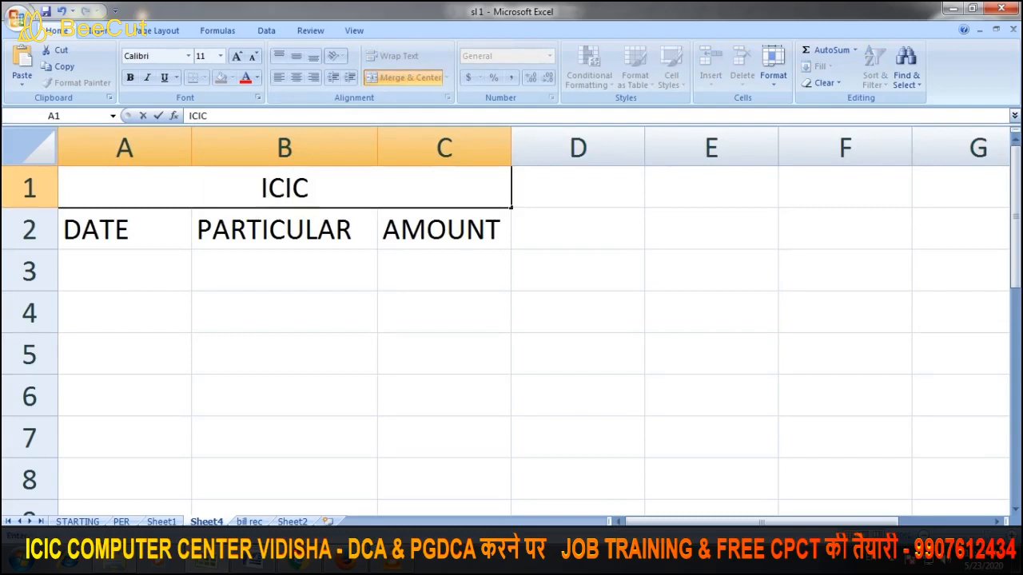
text( VIDISHA)
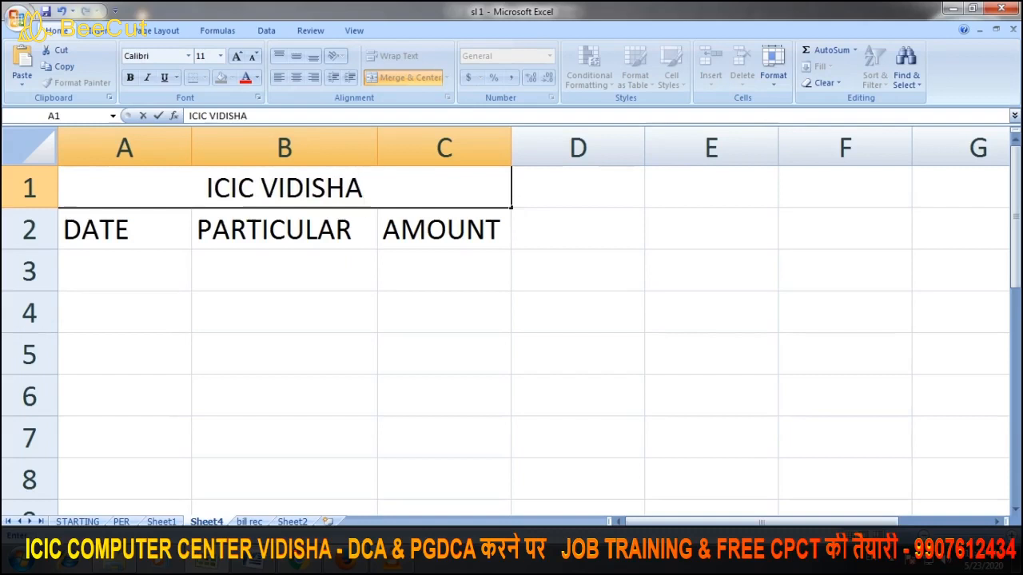
click(444, 354)
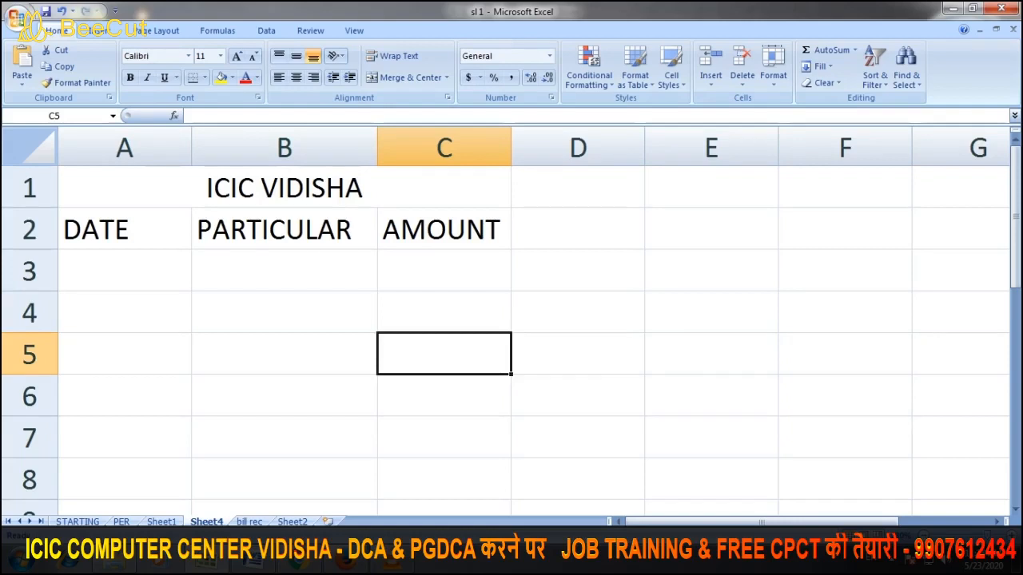
- Fill in the first record in row 3 with date 1/01/2020, particular BILL and amount 1500
click(124, 271)
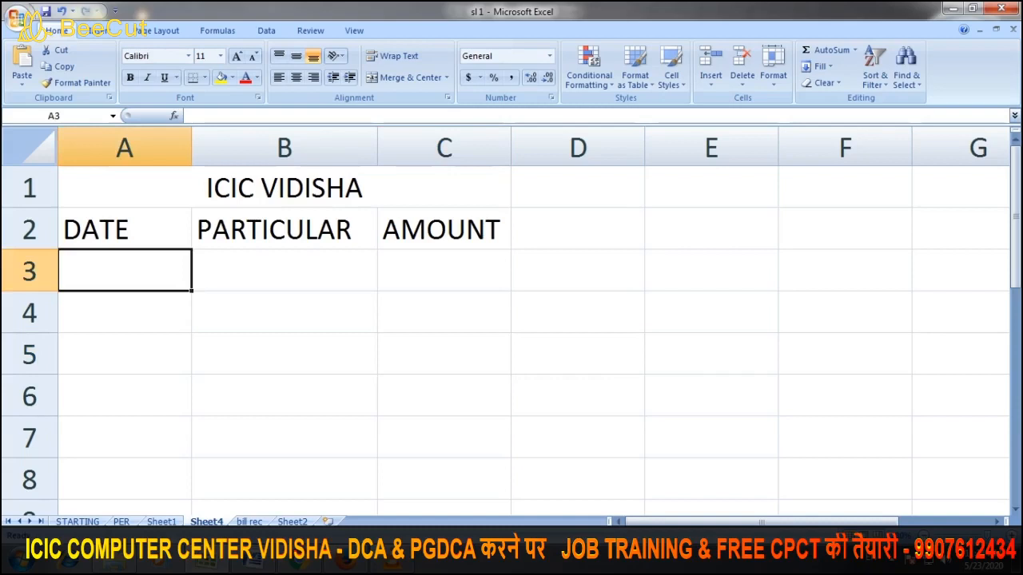
text(1)
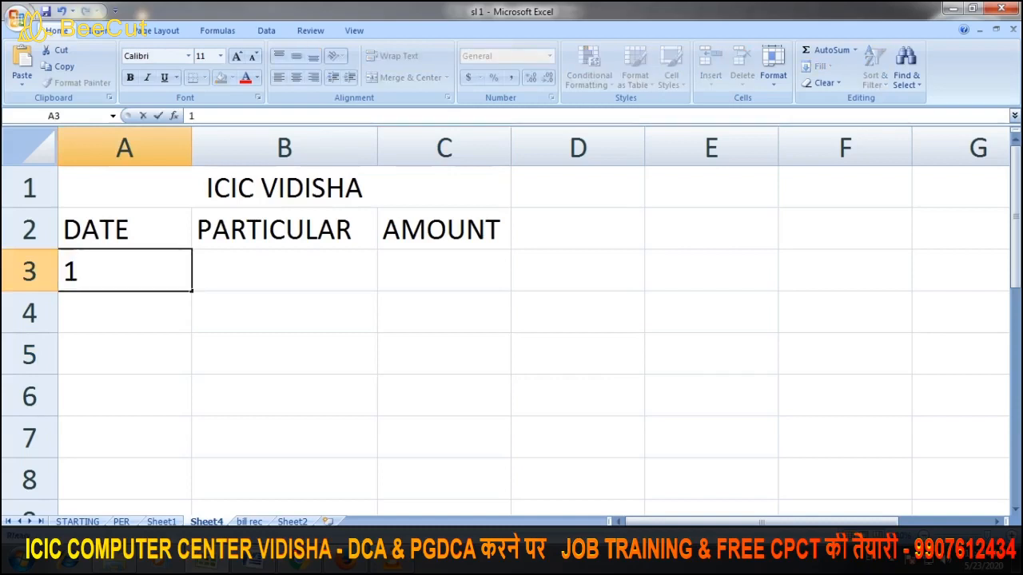
text(/01/)
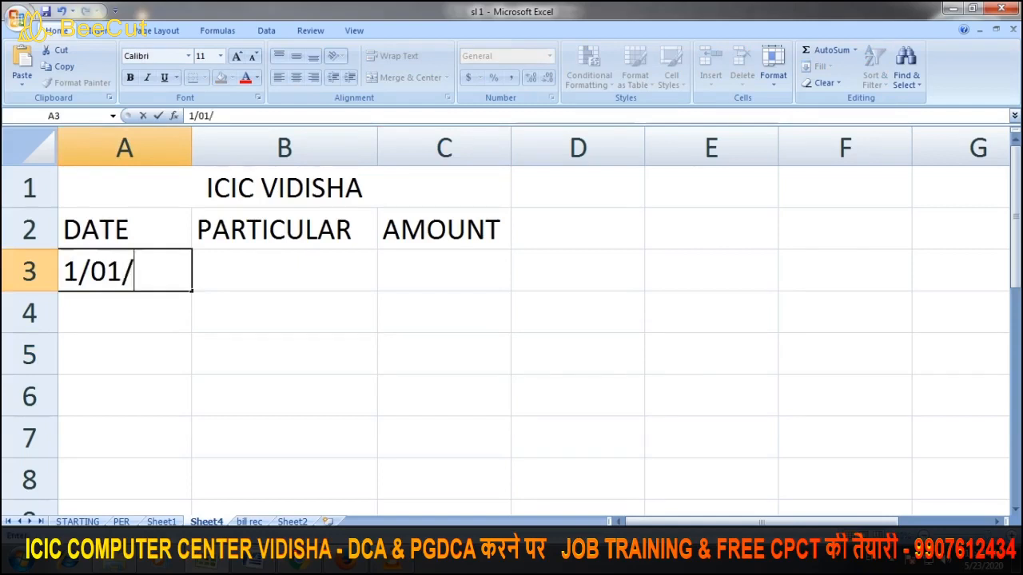
text(2020)
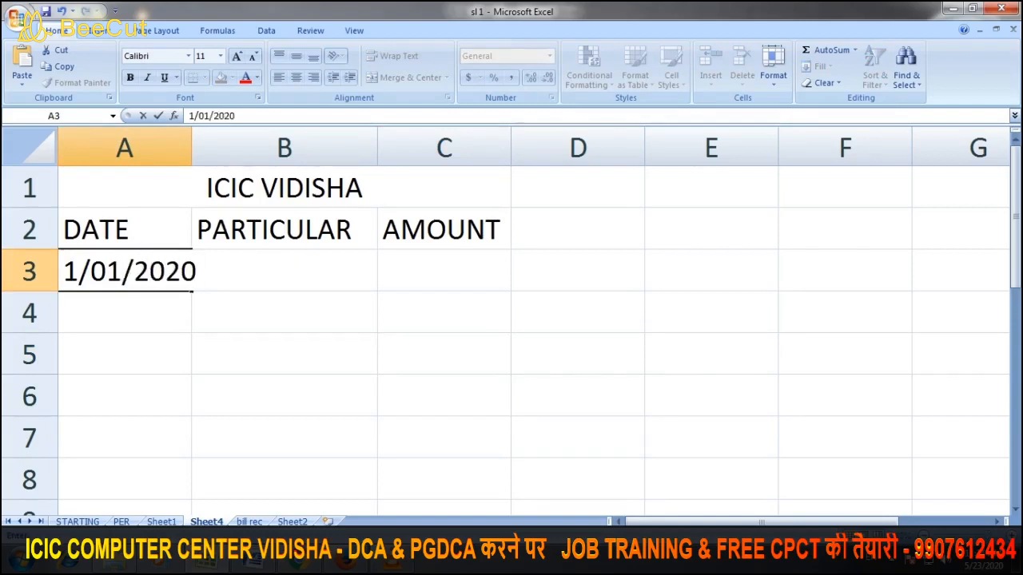
key(Tab)
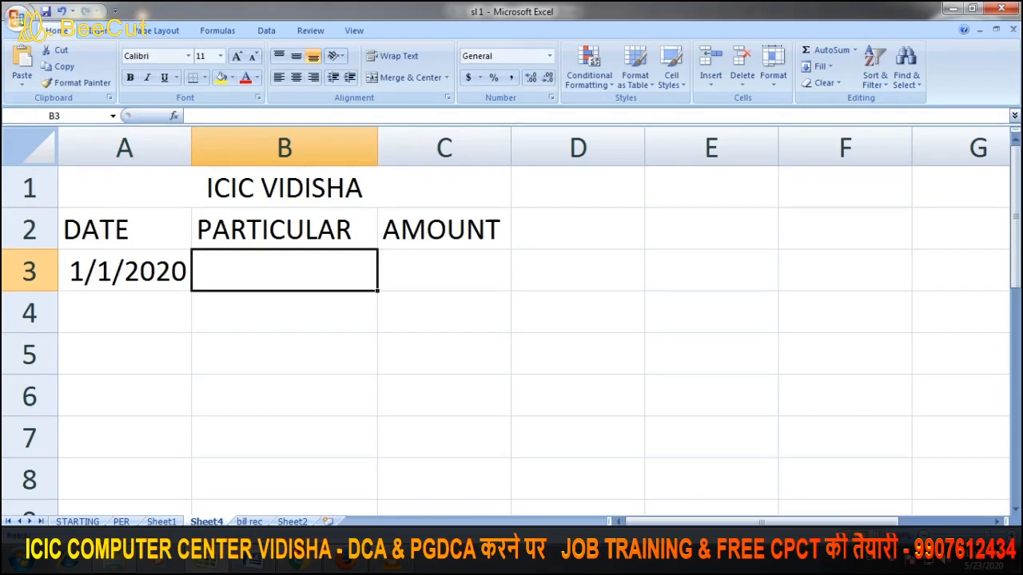
text(BILL)
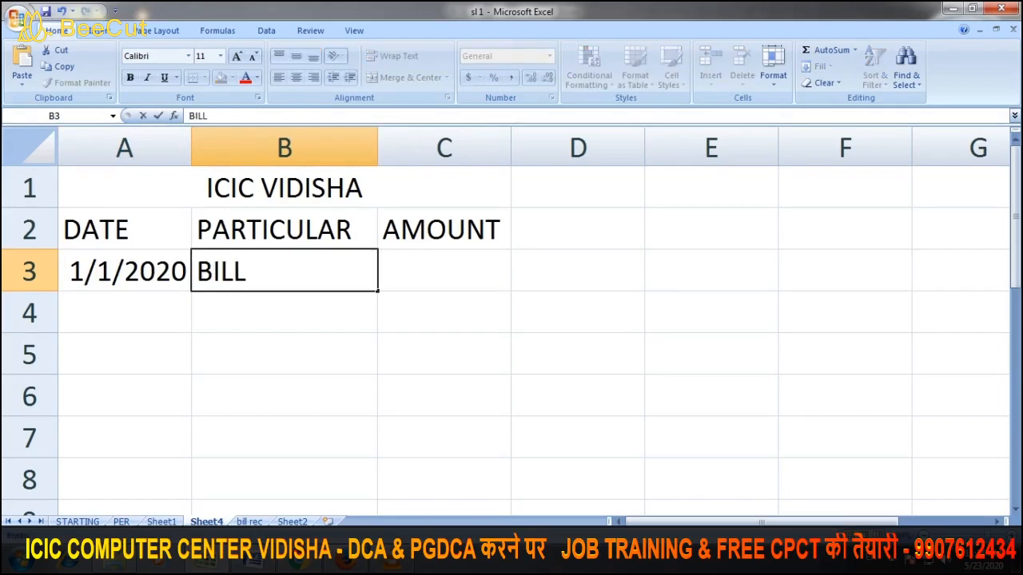
key(Tab)
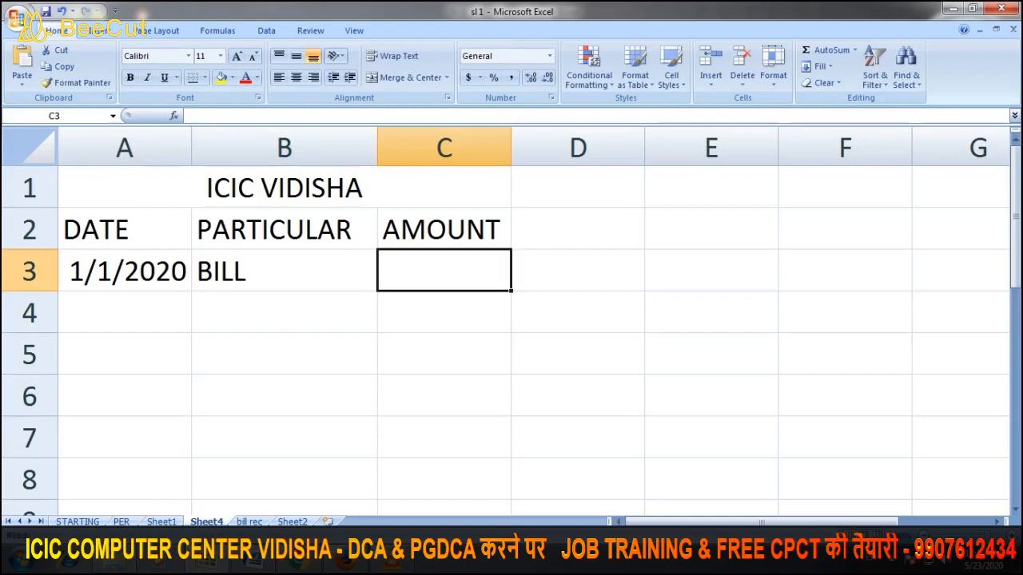
text(1500)
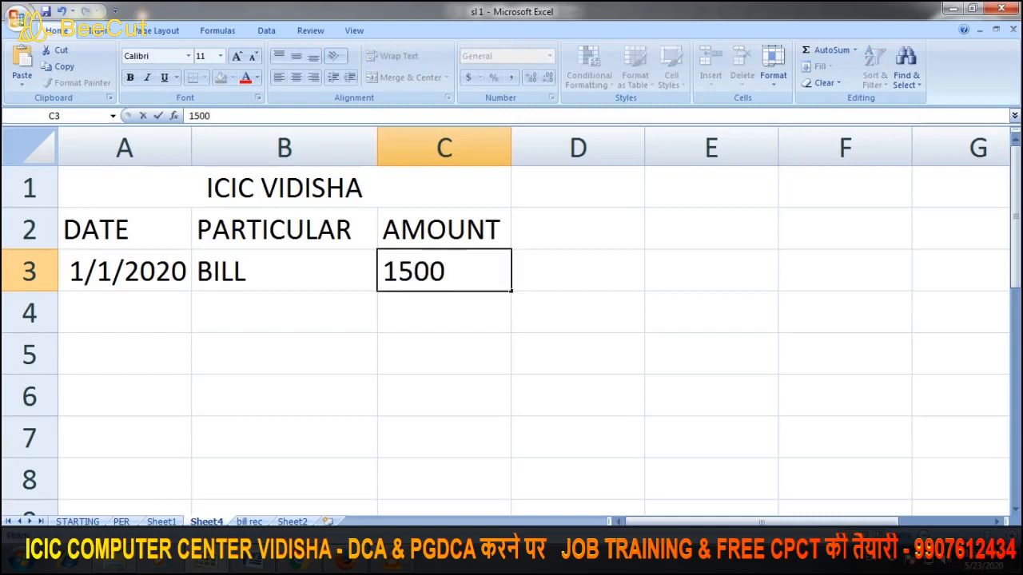
key(Down)
key(Down)
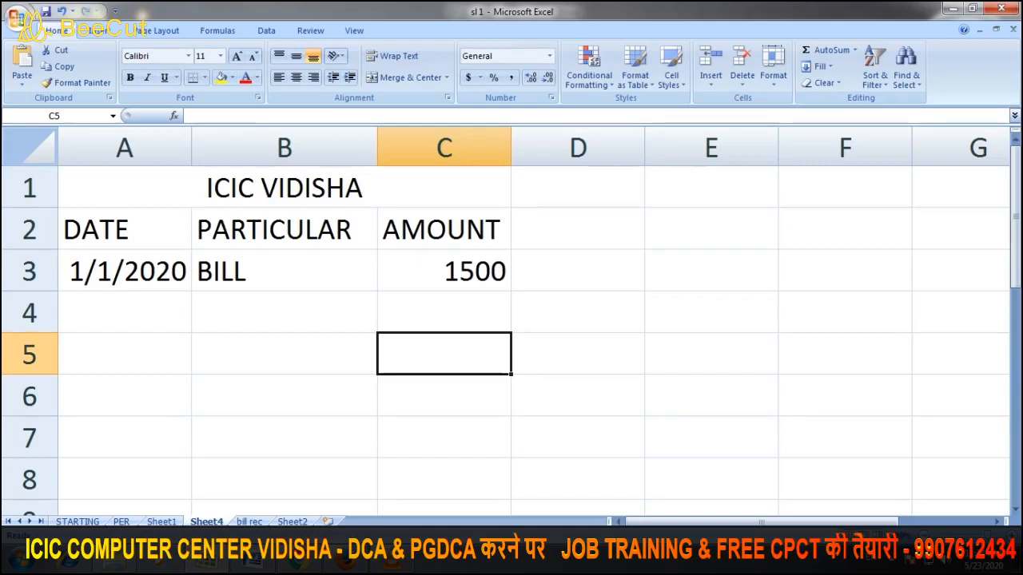
- Insert a blank row between the ICIC VIDISHA title and the column headings
click(285, 187)
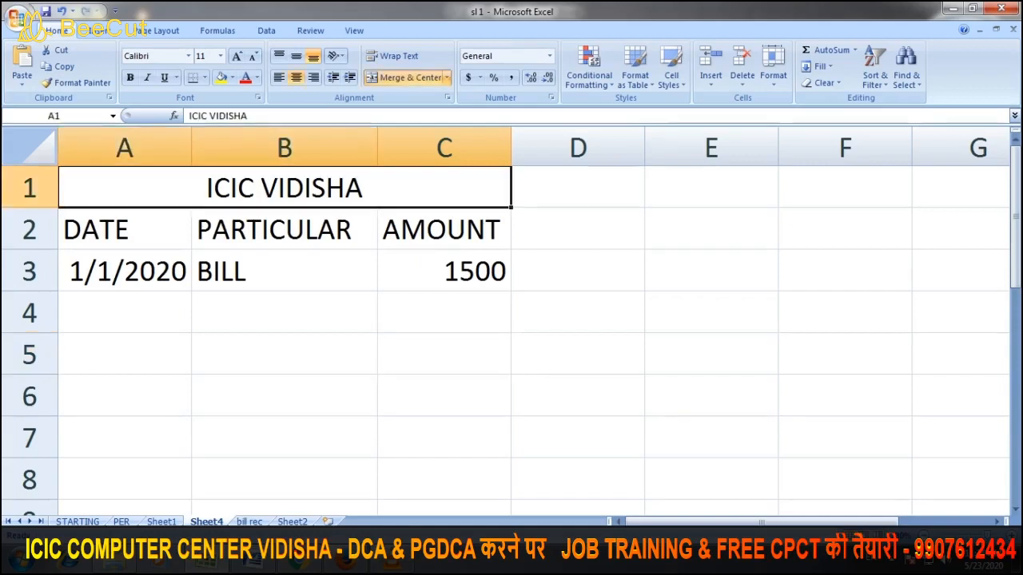
click(29, 229)
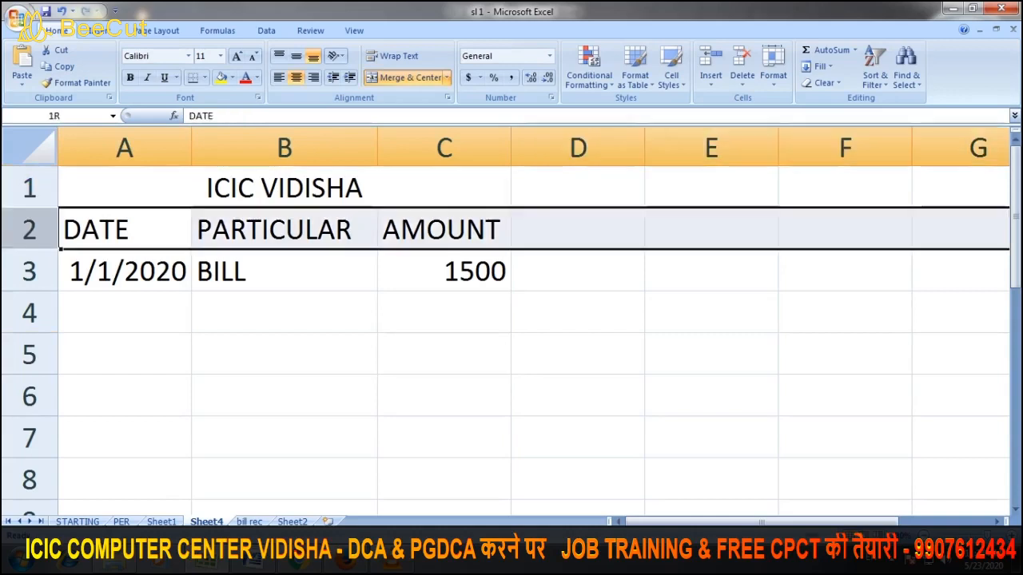
right_click(29, 230)
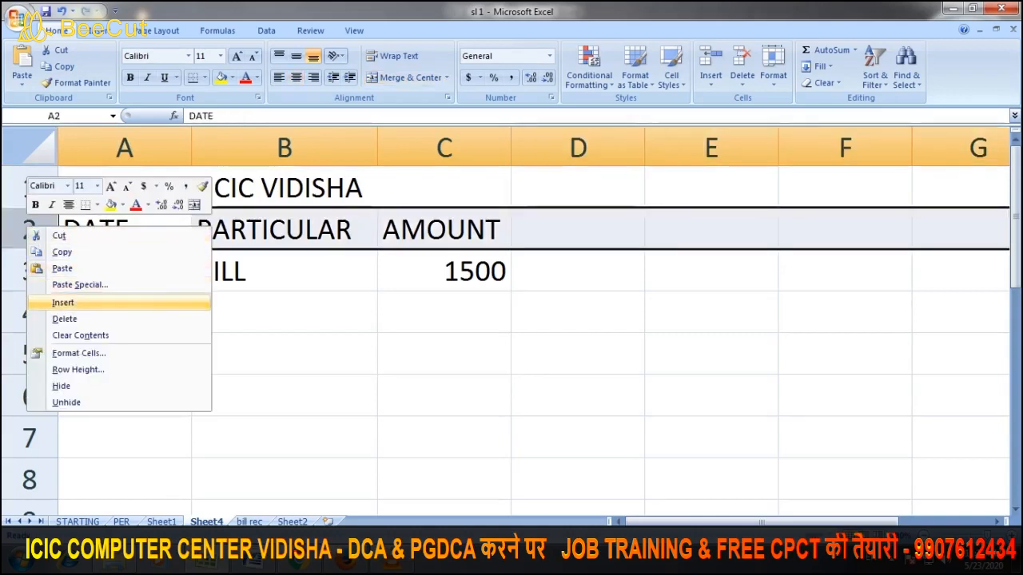
click(63, 303)
click(444, 395)
- Merge and center cells A2:C2 and enter the subtitle EXP. in them
drag(125, 230, 444, 229)
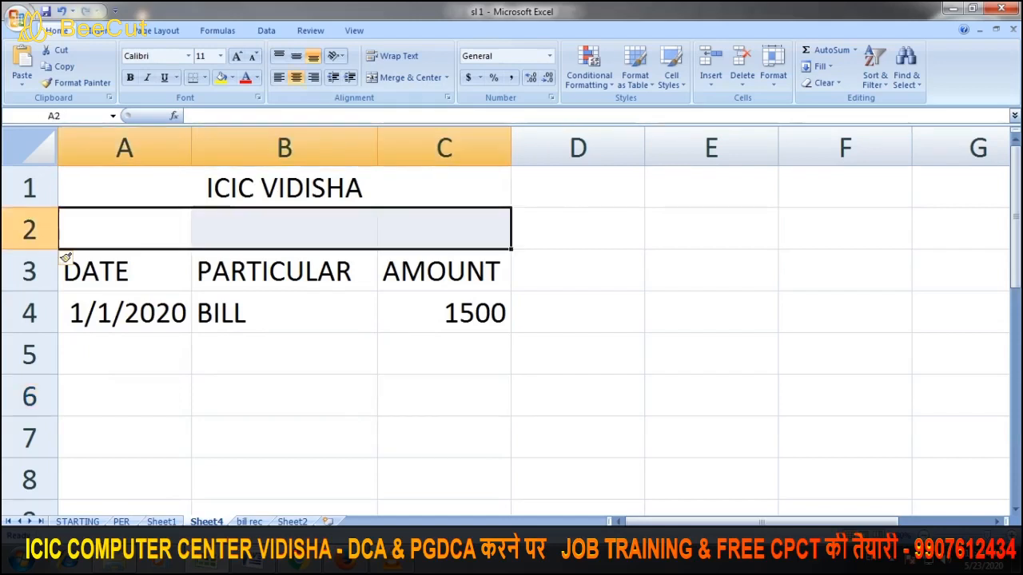
click(406, 77)
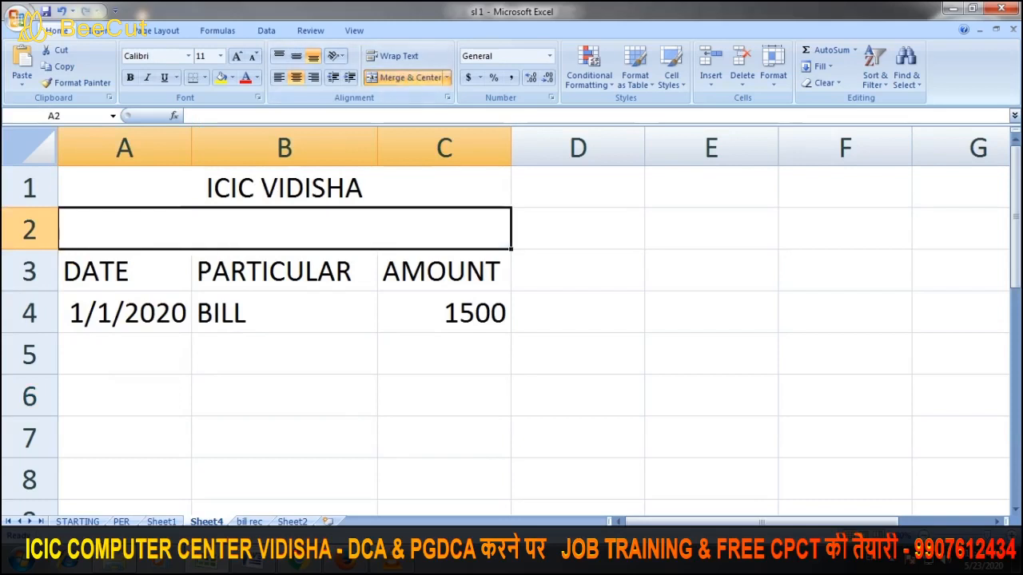
text(EXP)
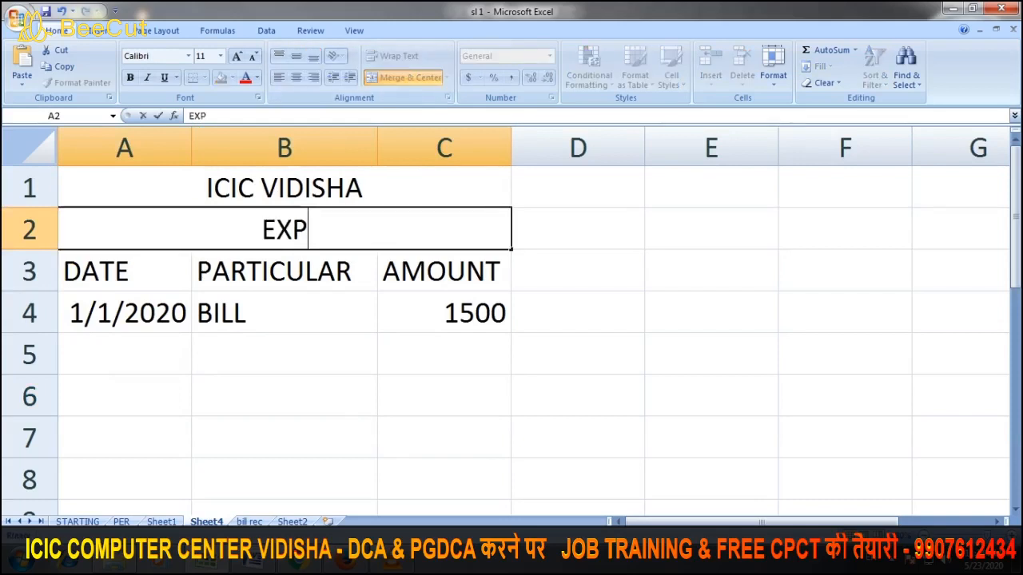
text(.)
click(445, 396)
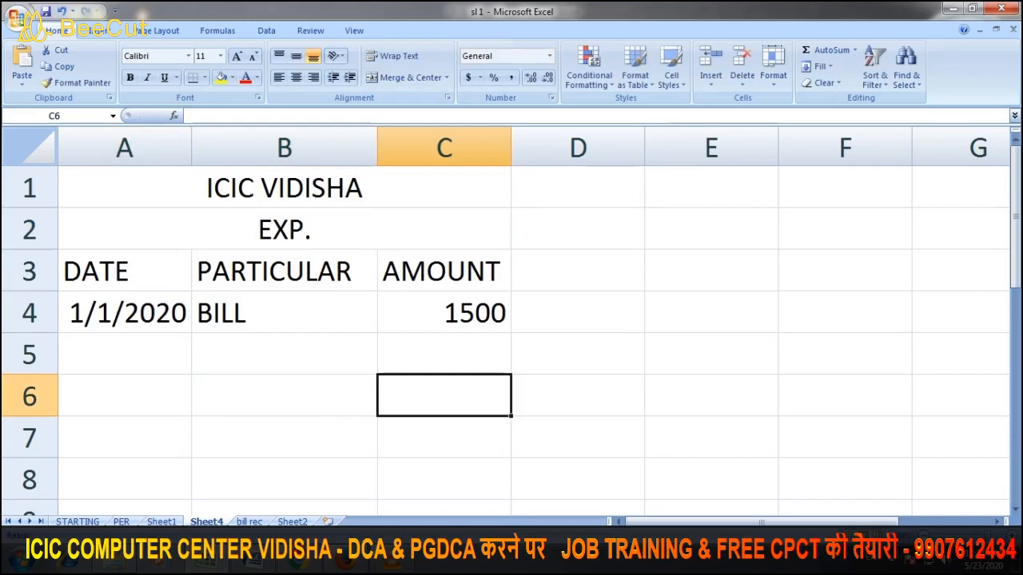
click(284, 395)
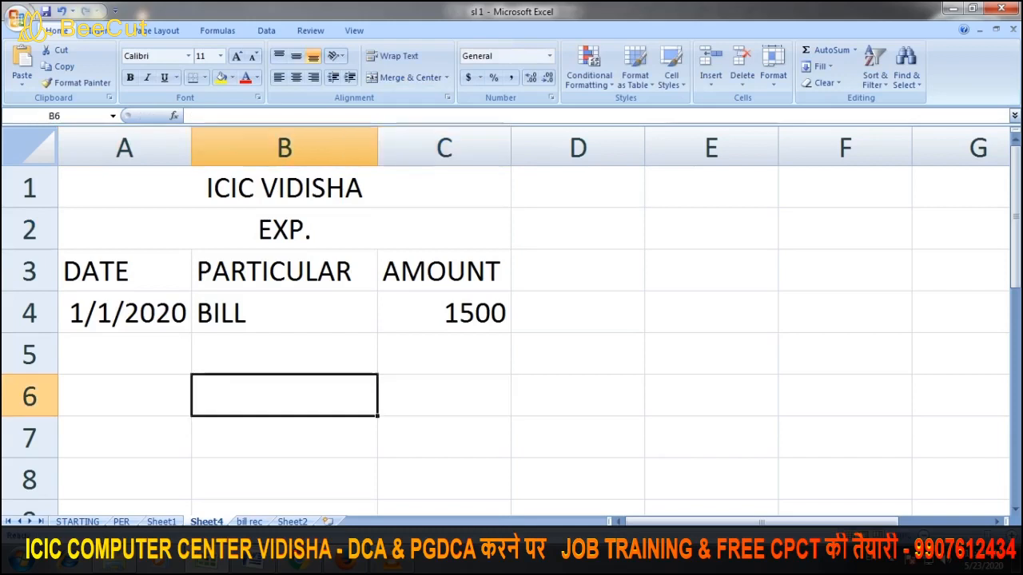
- Apply all borders to the whole of columns A to C
drag(124, 229, 471, 313)
drag(124, 147, 444, 148)
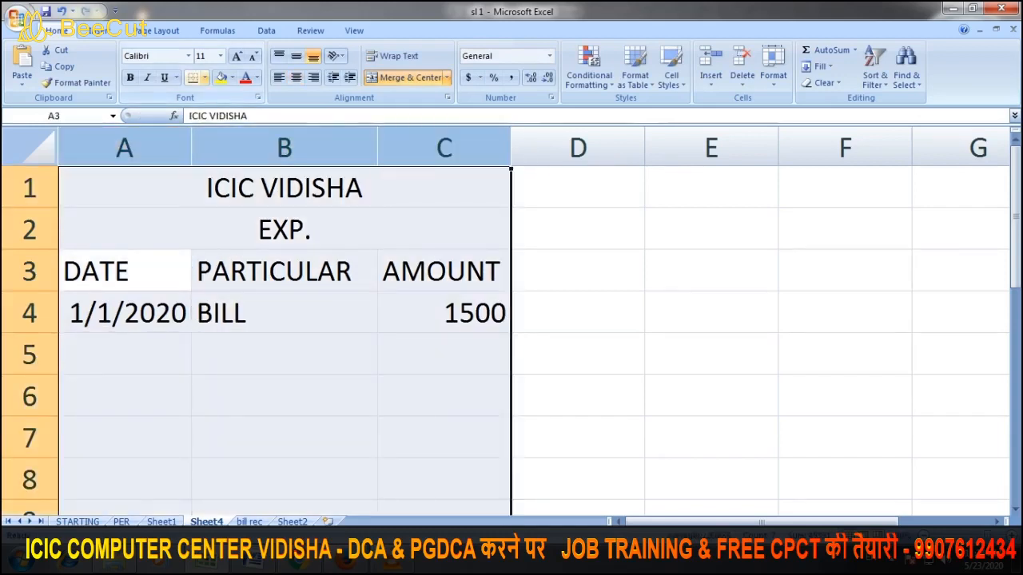
click(205, 77)
click(230, 196)
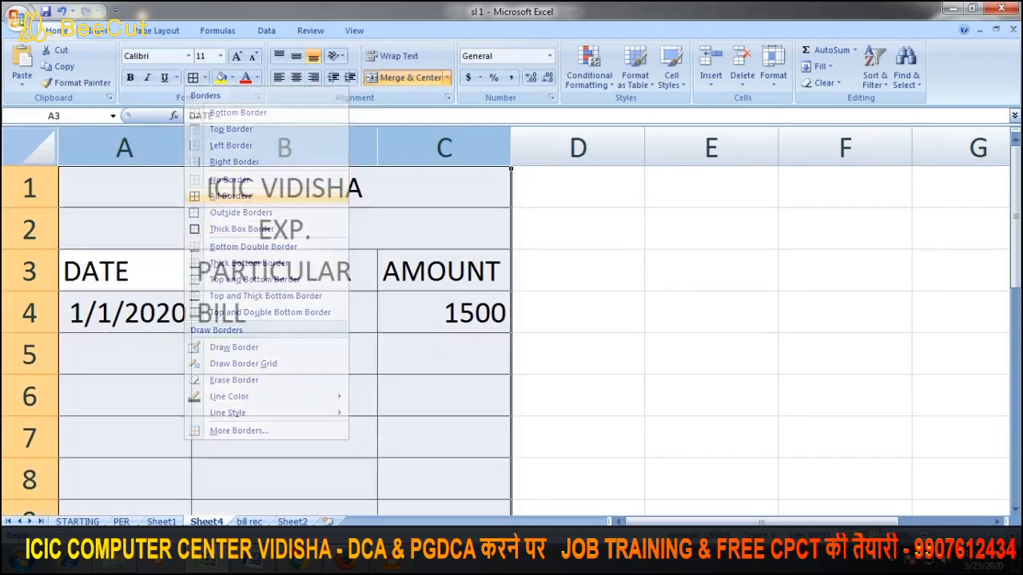
click(711, 395)
click(284, 397)
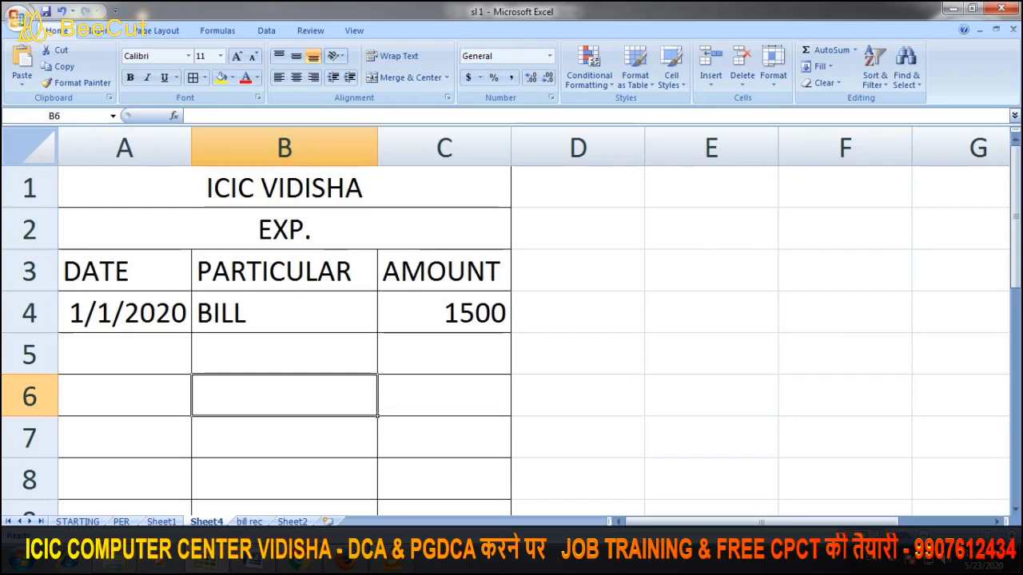
- Check the total cash cell on the bill rec sheet and enter the label CASH IN in D1 of Sheet4
key(ctrl+Page_Down)
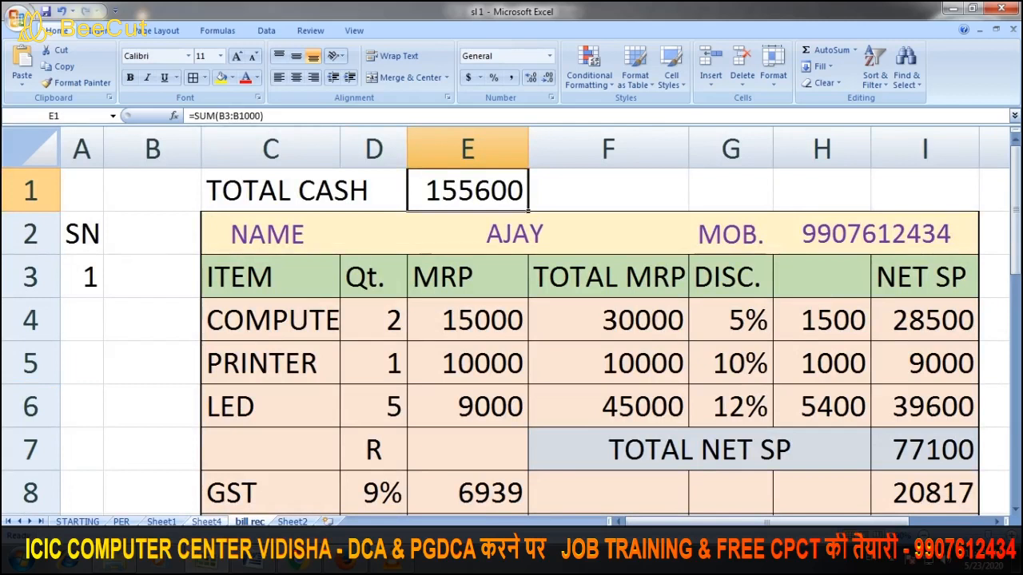
key(ctrl+Page_Up)
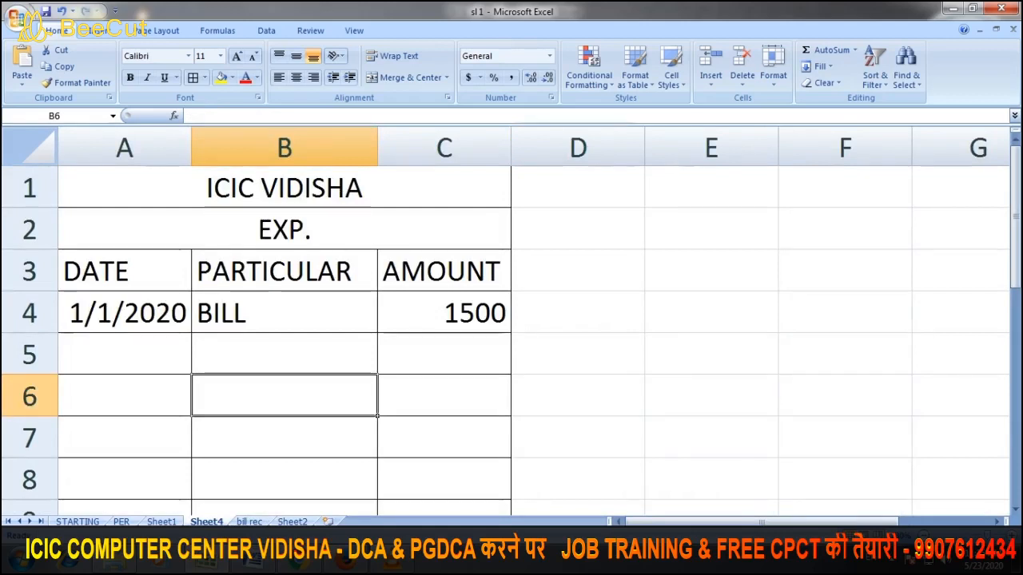
click(578, 230)
click(578, 188)
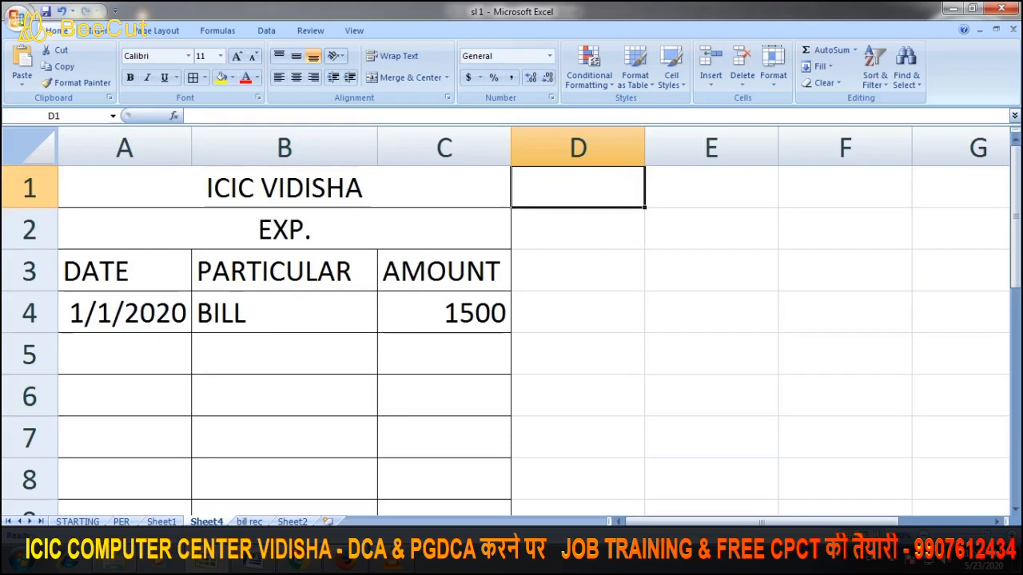
text(CASH)
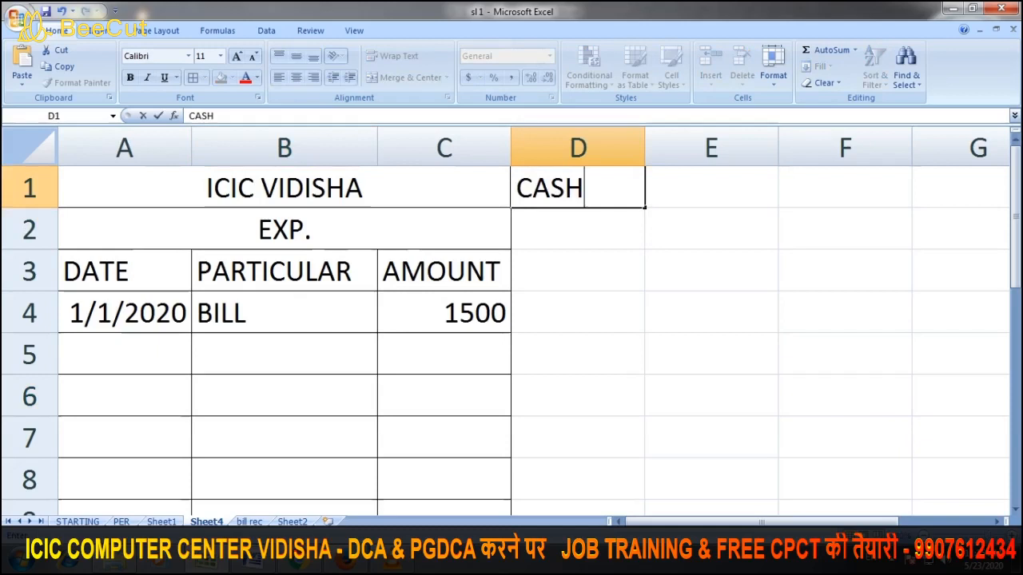
text( IN)
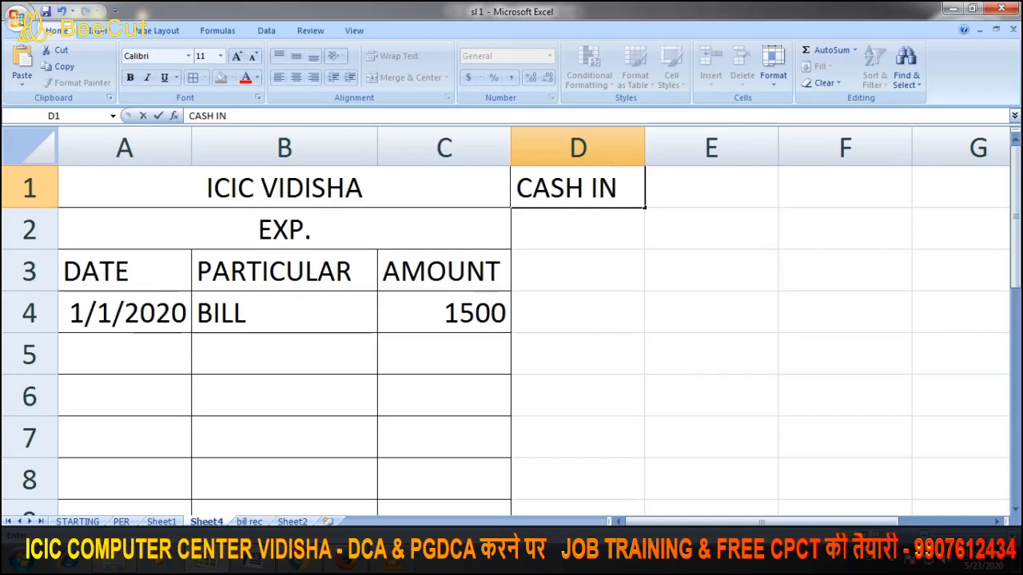
key(Return)
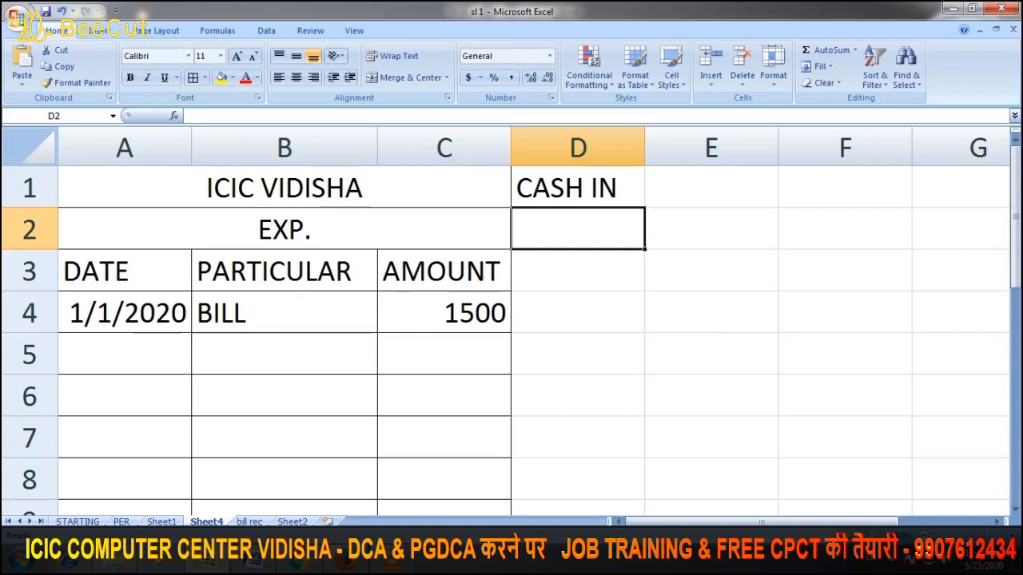
- Link D2 below CASH IN to the total cash in cell E1 of the bill rec sheet, and compare it with its source
text(=)
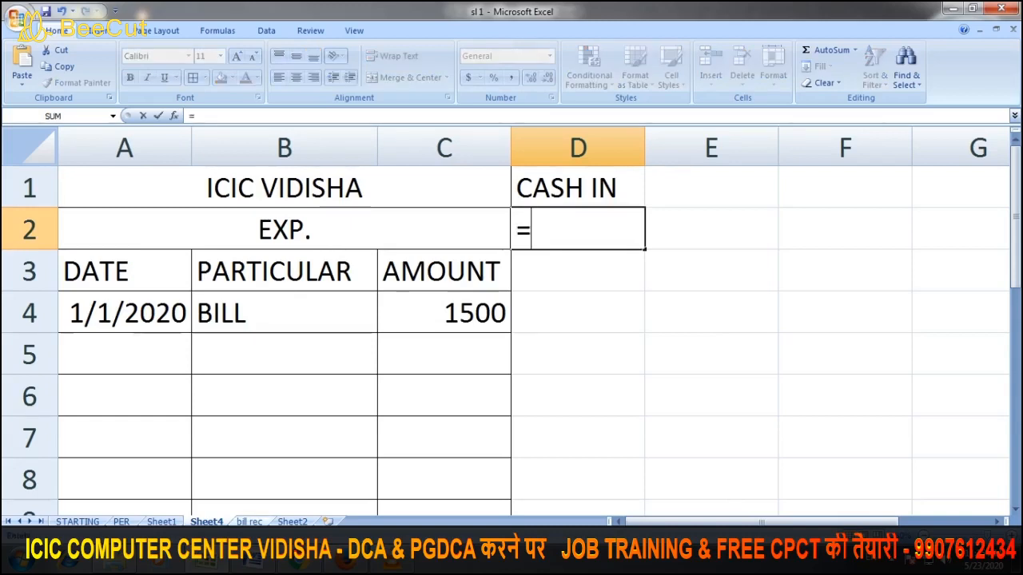
click(248, 521)
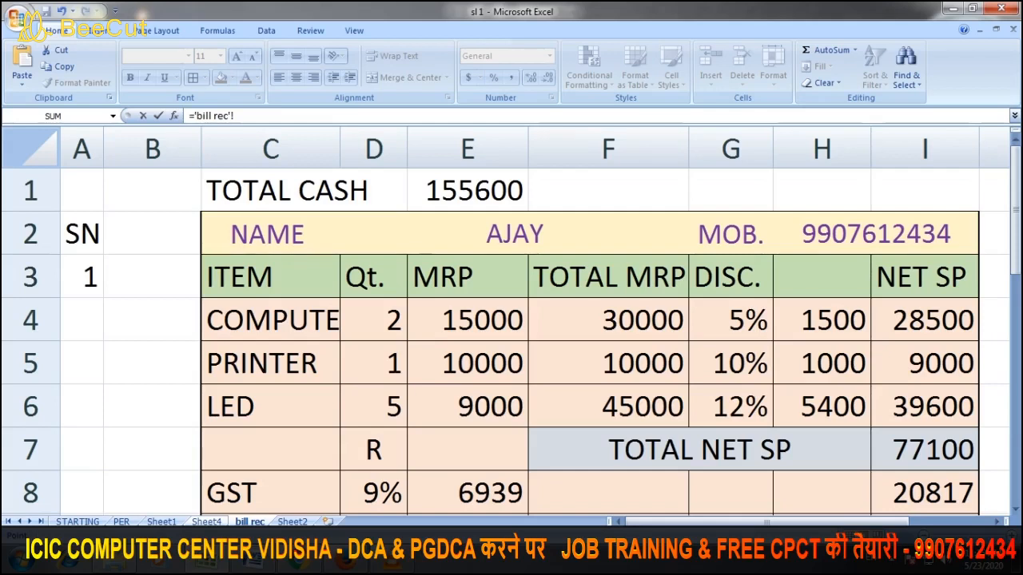
click(417, 204)
key(Return)
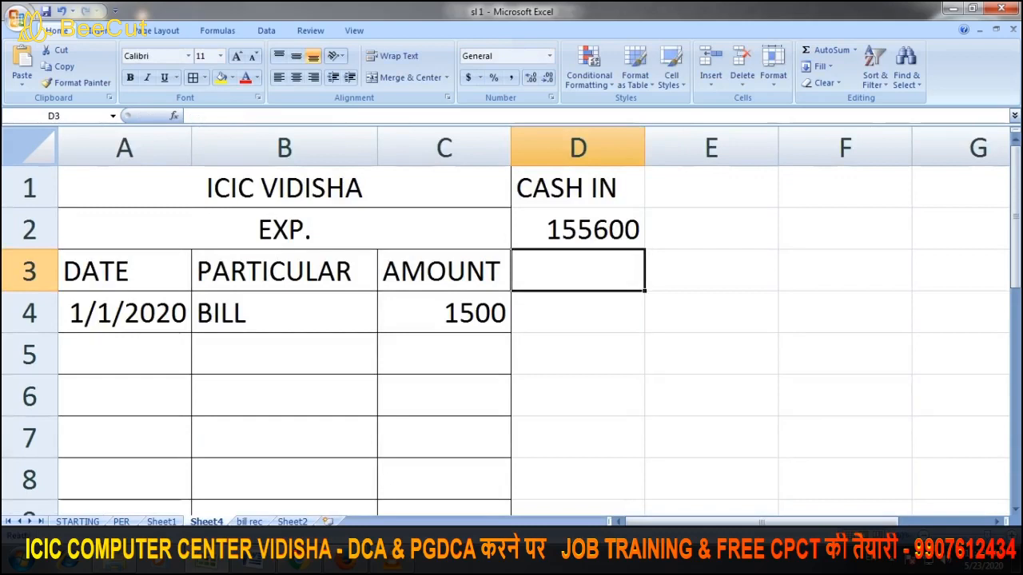
click(578, 229)
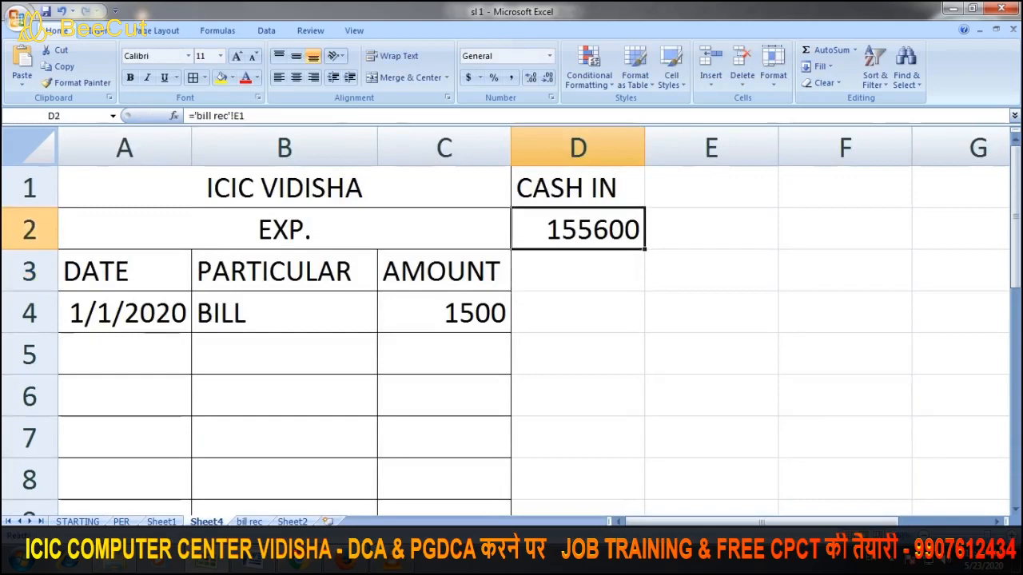
click(578, 187)
click(577, 230)
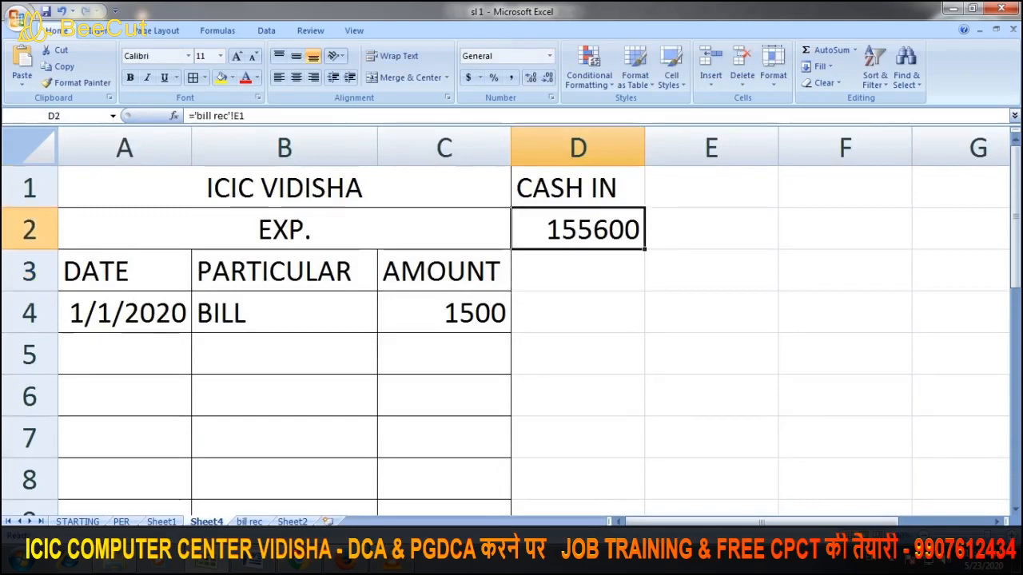
click(250, 522)
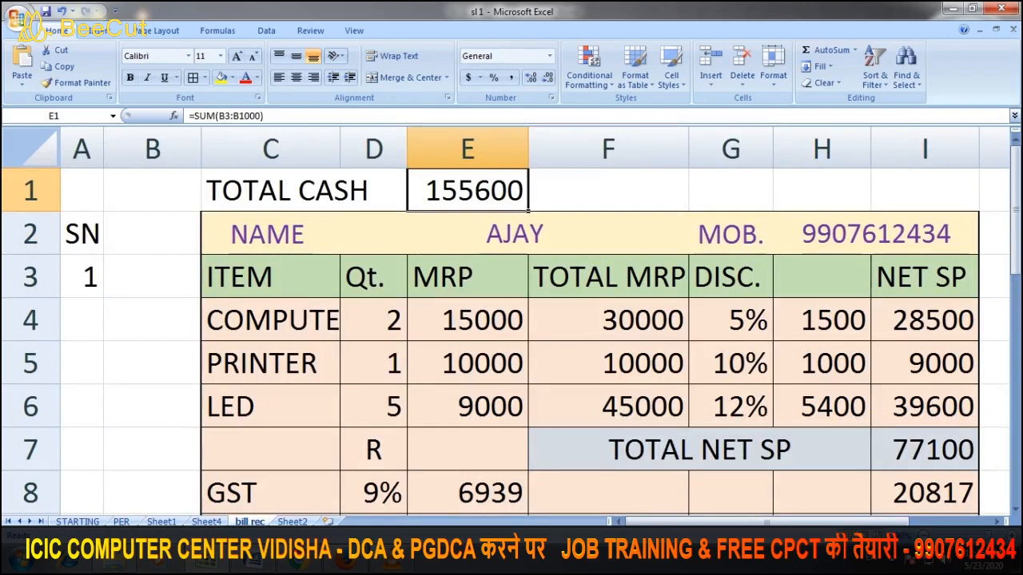
key(ctrl+Page_Up)
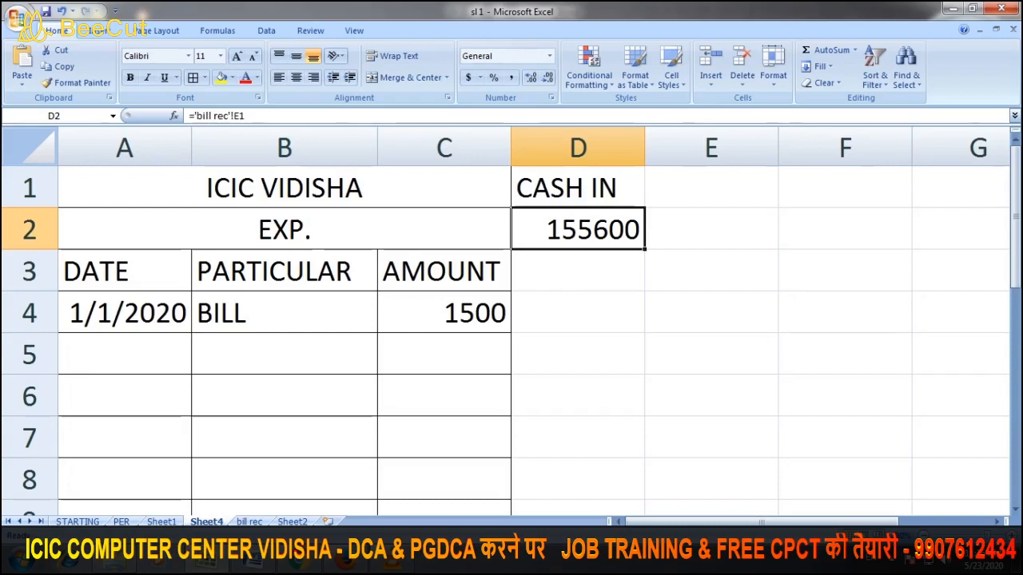
- Rename Sheet4 as CASH IN OUT
right_click(211, 521)
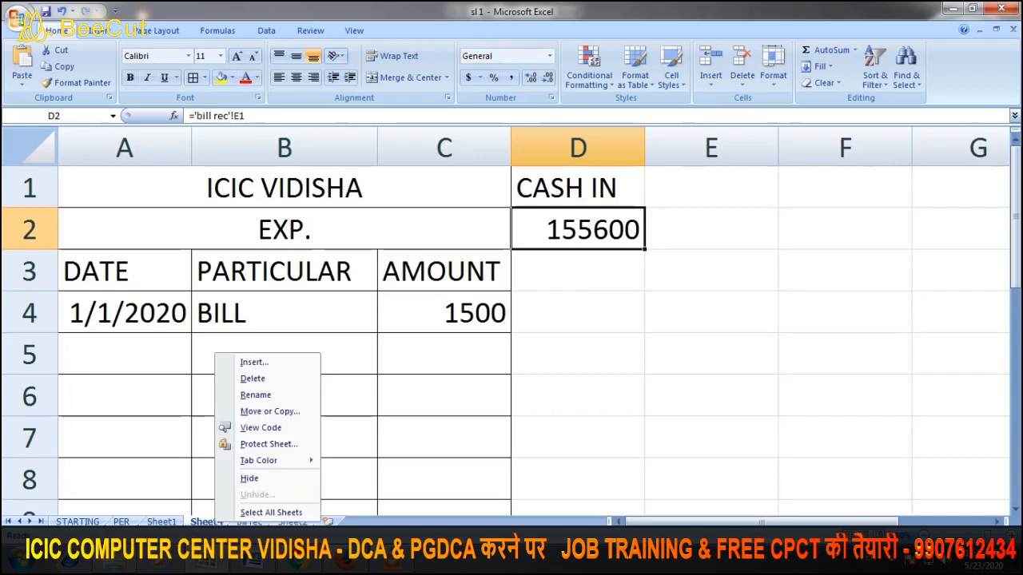
click(255, 395)
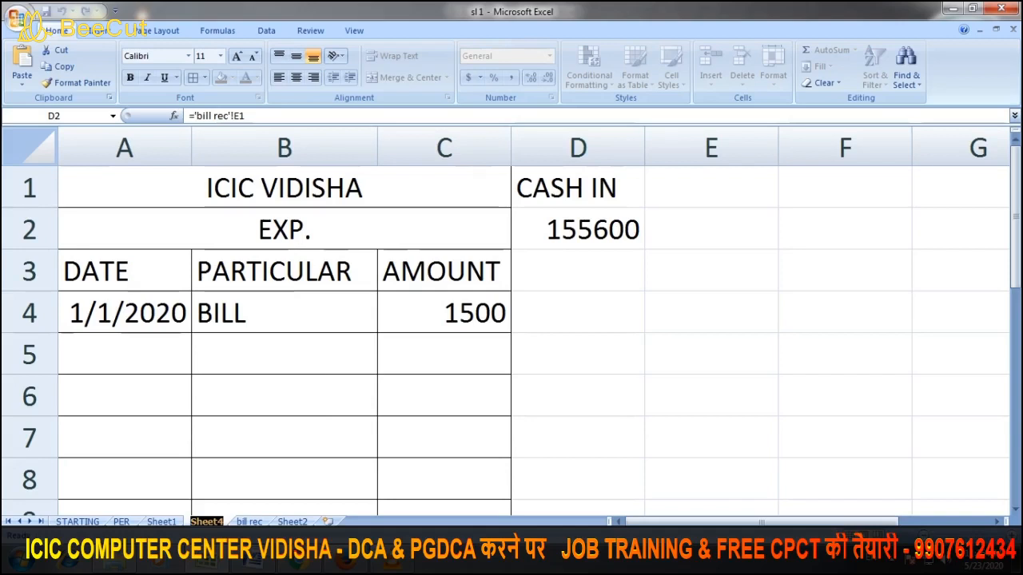
text(CA)
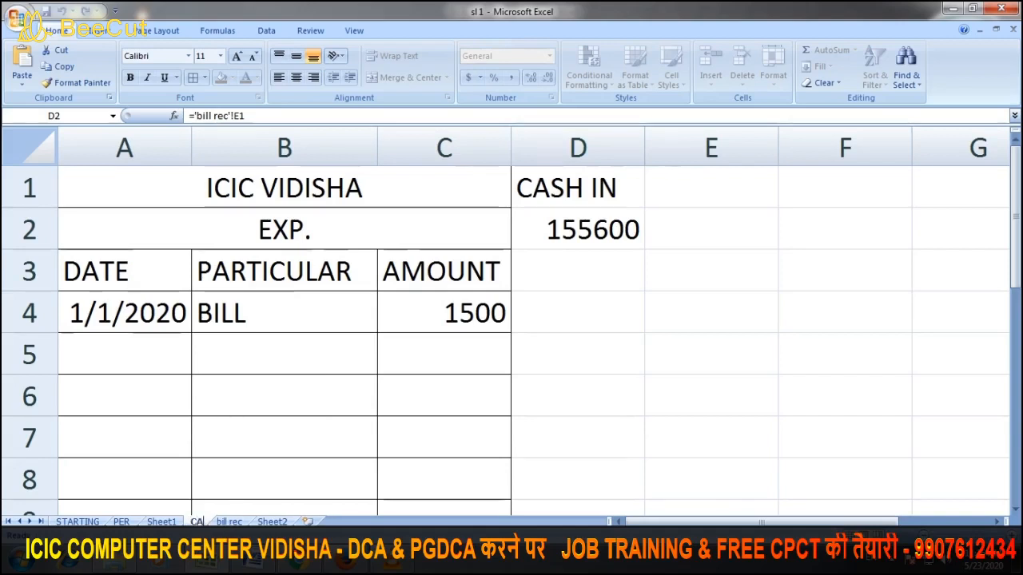
text(SH IN)
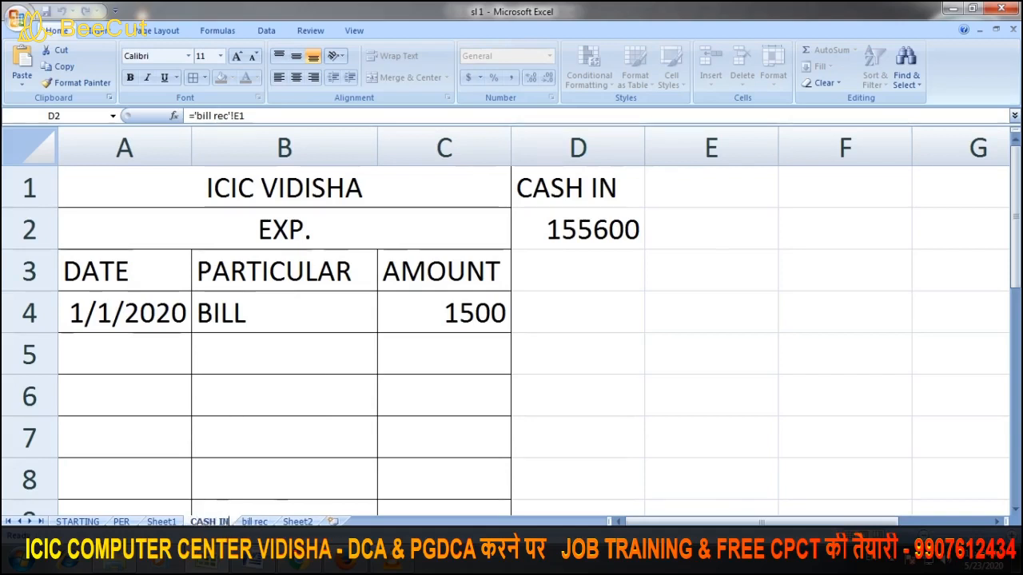
text( OUT)
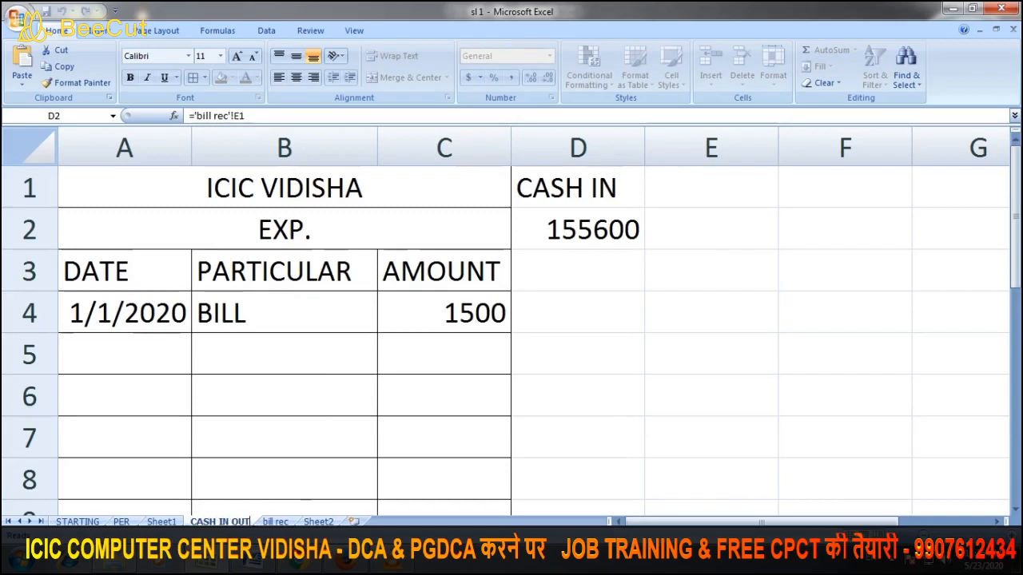
click(444, 396)
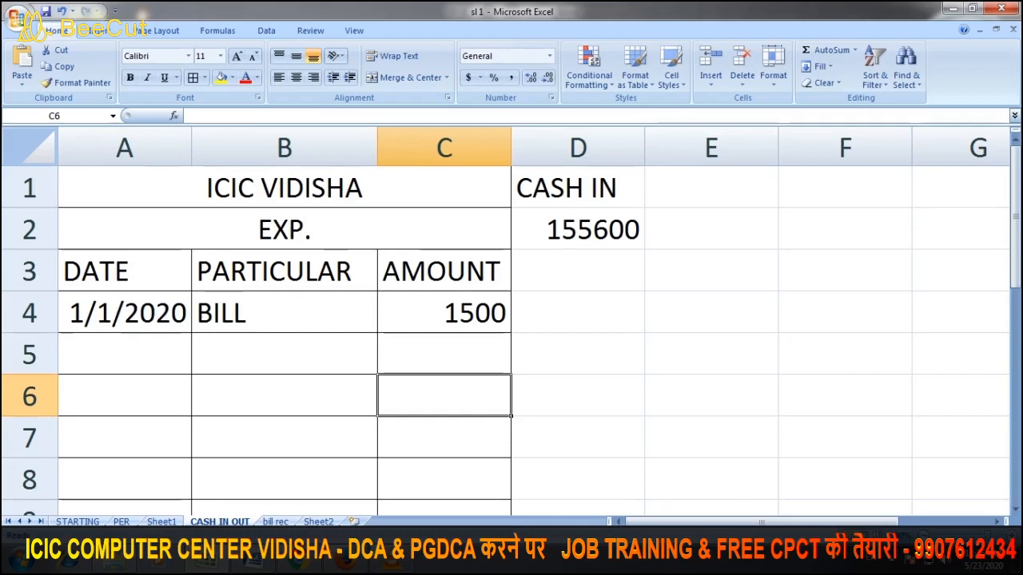
- Set the computer quantity in D4 of the bill rec sheet to 1 and compare its total cash with the linked CASH IN OUT cell
key(ctrl+Page_Down)
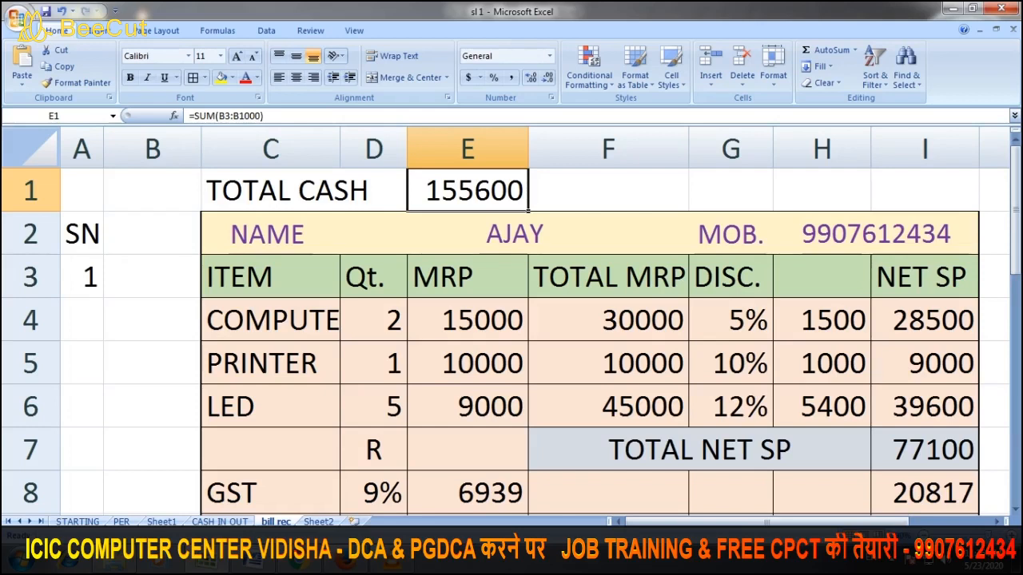
click(374, 320)
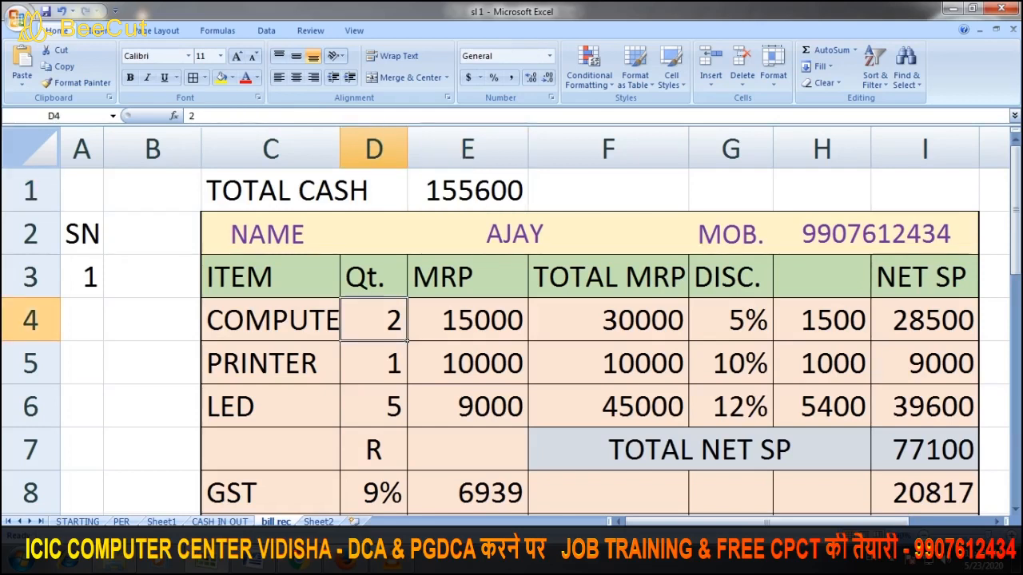
text(1)
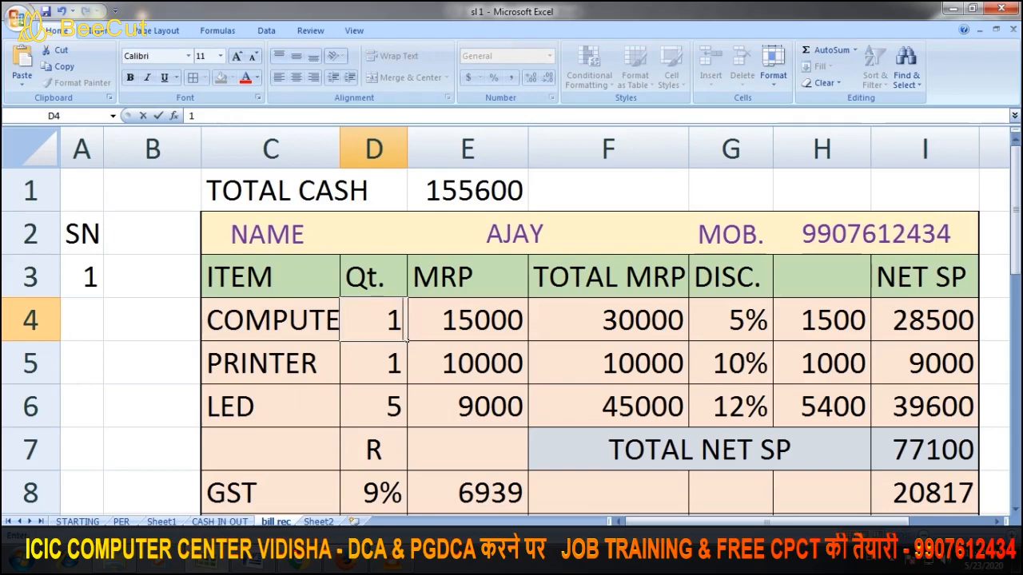
key(Return)
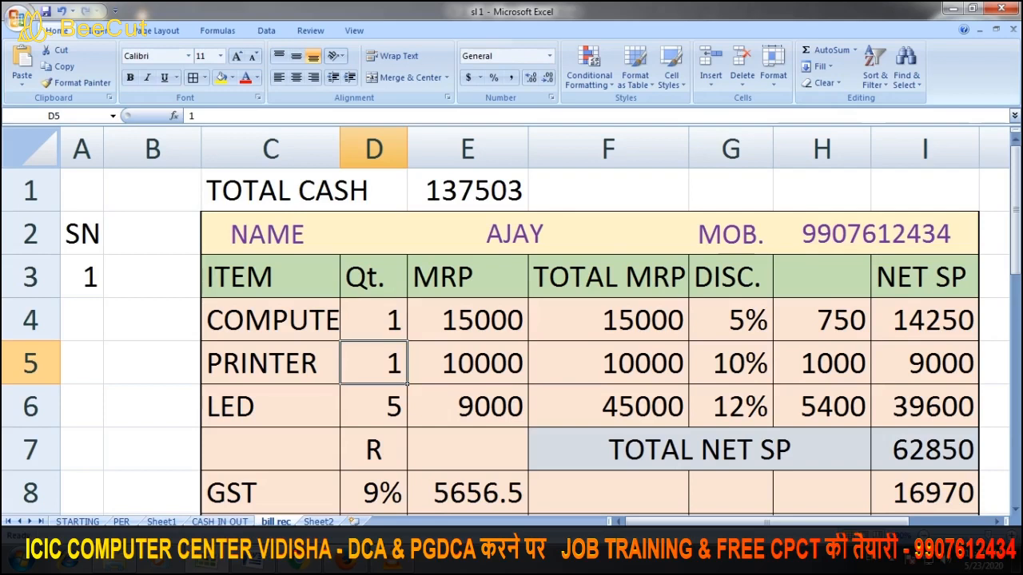
click(220, 521)
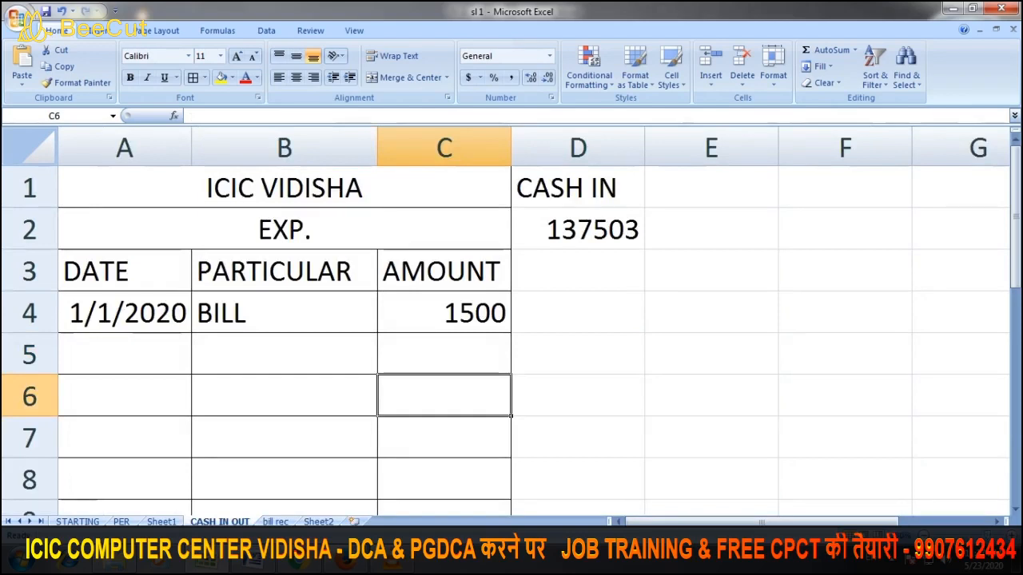
key(ctrl+Page_Down)
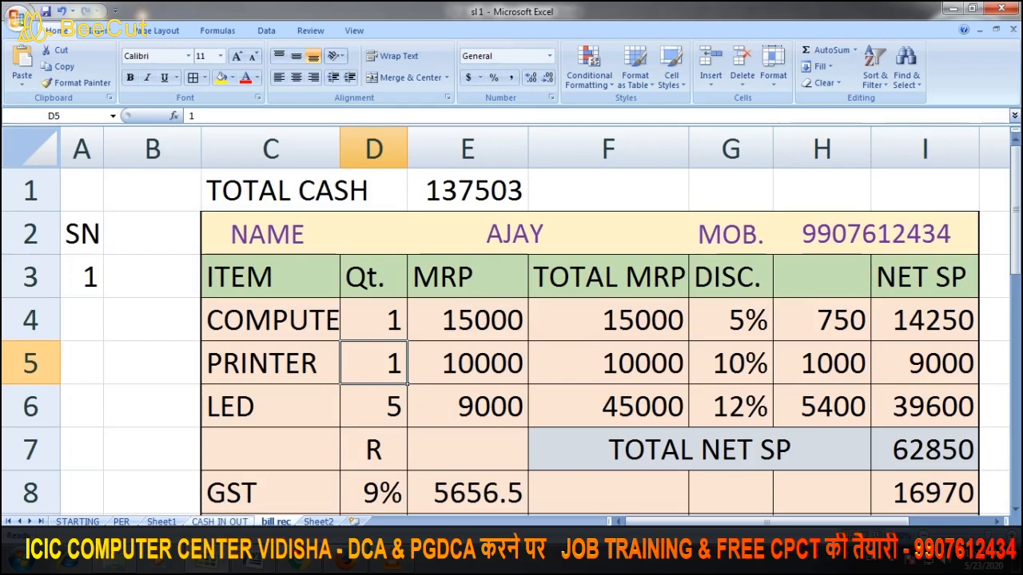
key(ctrl+Page_Up)
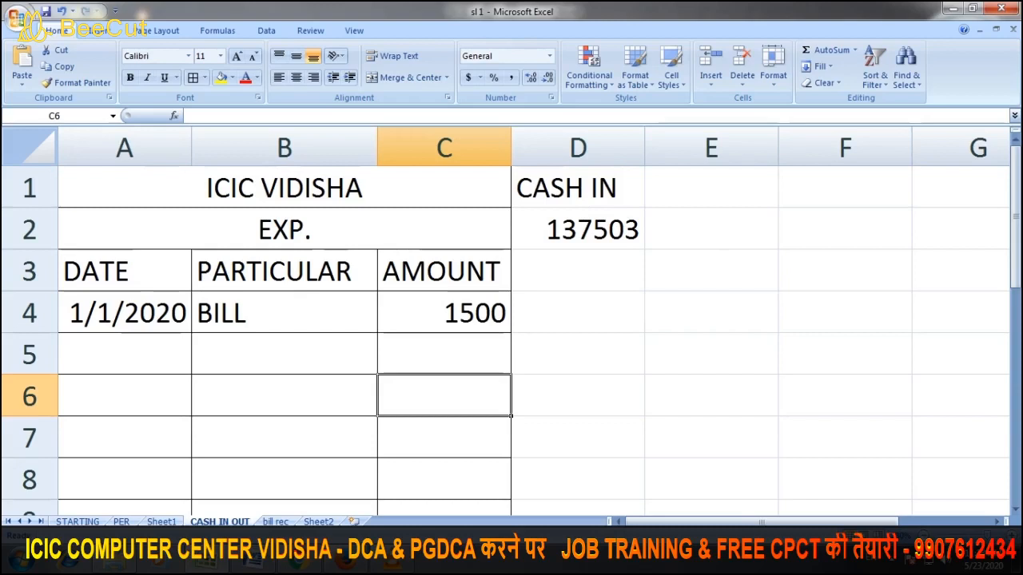
- Fill the linked cash cell D2 with standard green and cell D3 with standard red
click(577, 230)
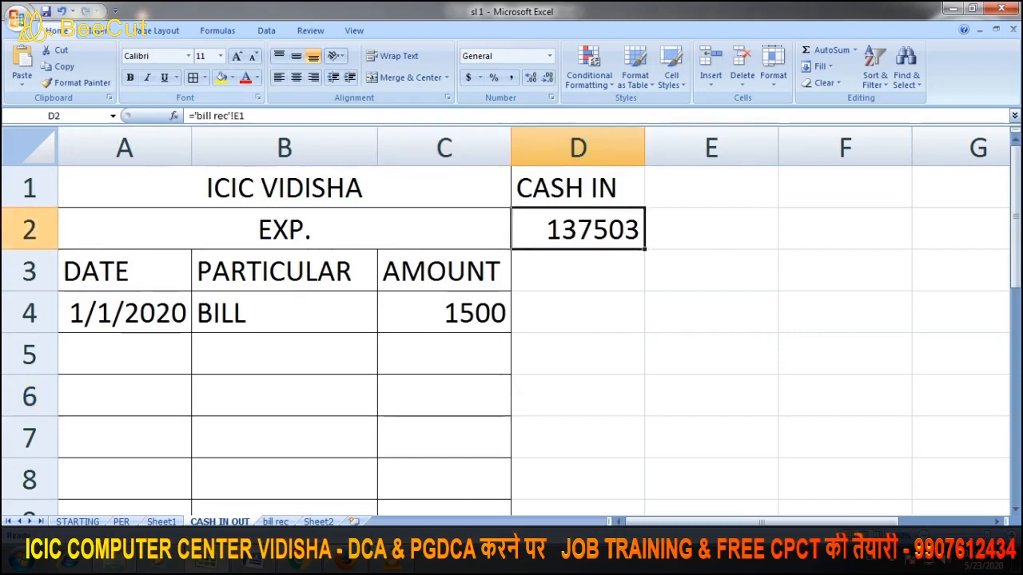
click(233, 77)
click(283, 189)
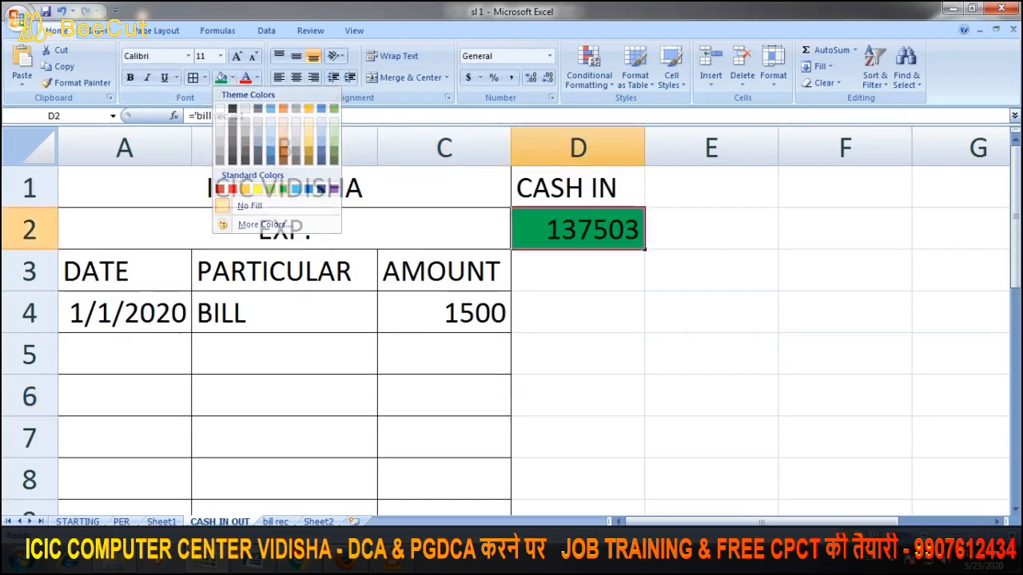
click(577, 272)
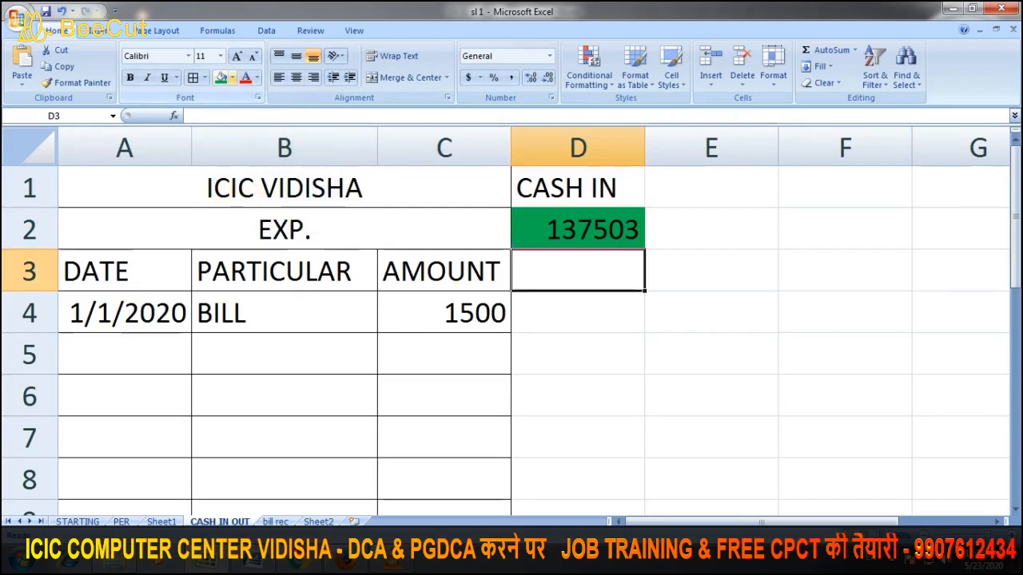
click(232, 78)
click(232, 188)
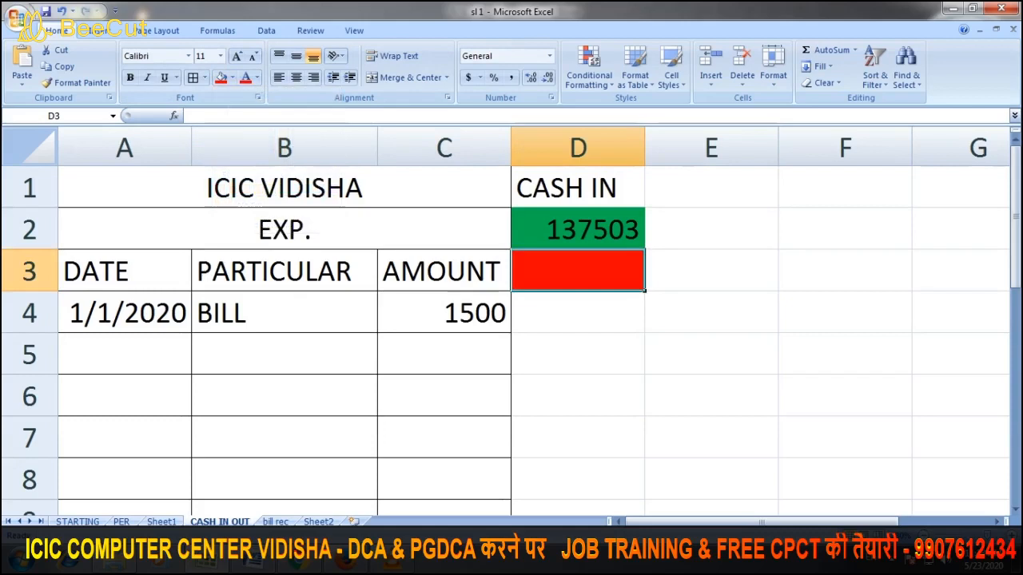
click(257, 77)
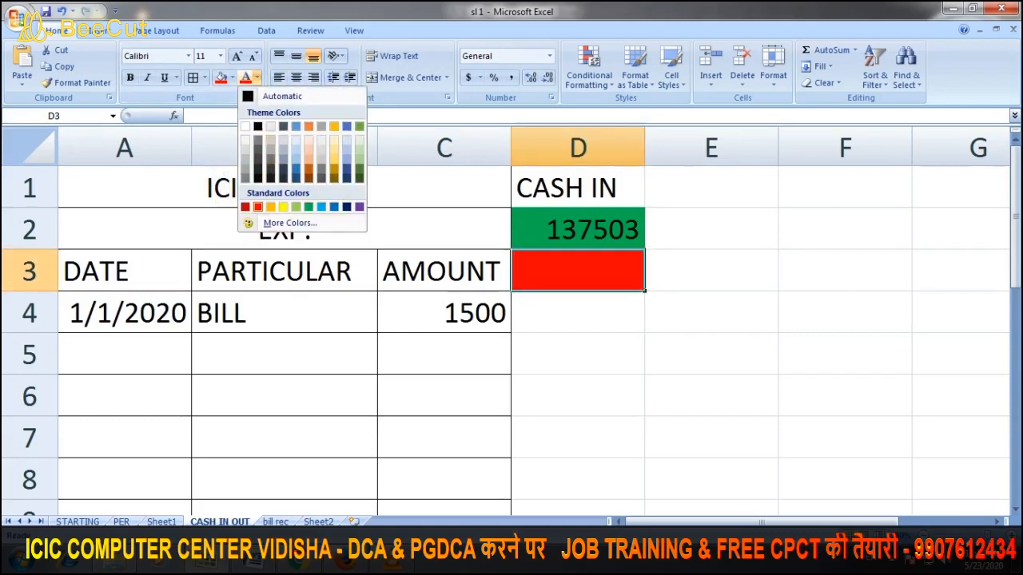
click(577, 313)
- Fill cell D4 with standard dark blue and cell D5 with standard purple
click(577, 313)
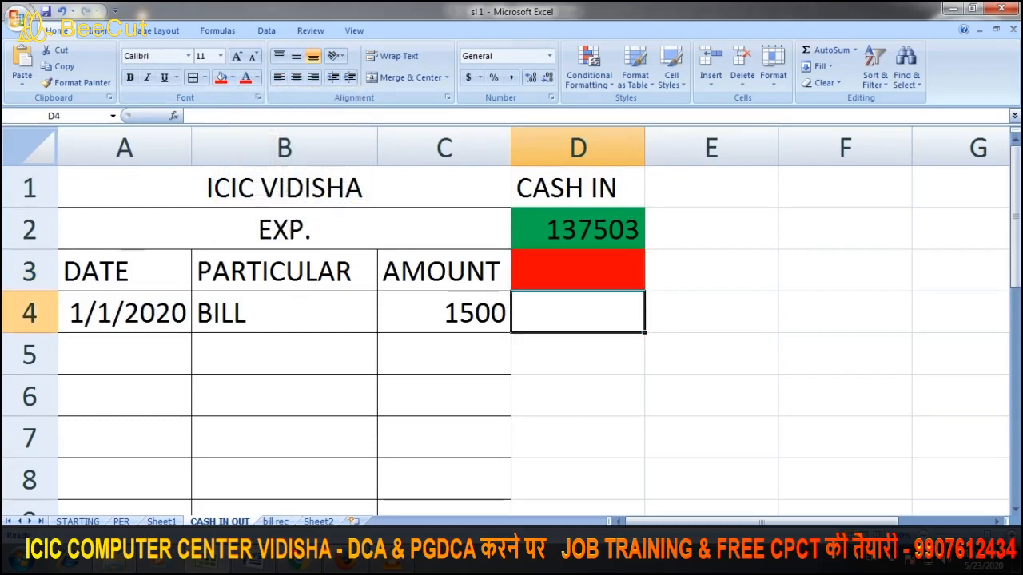
click(232, 78)
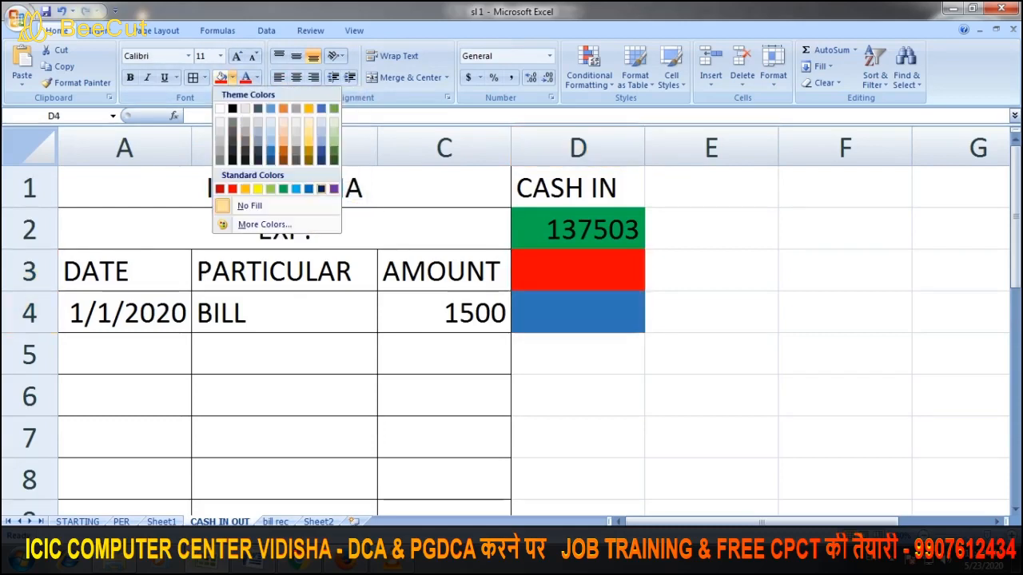
click(321, 189)
click(578, 395)
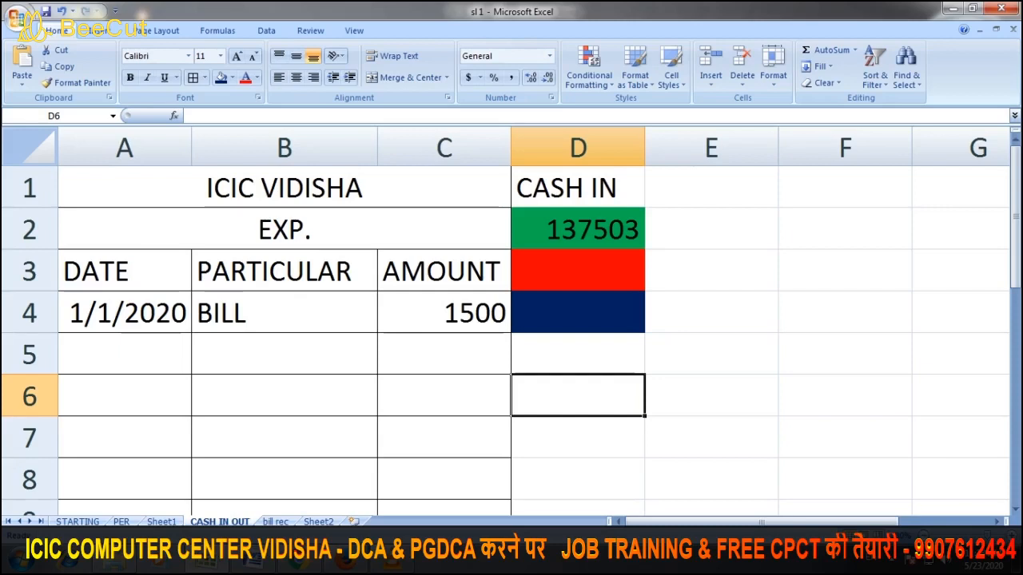
click(578, 354)
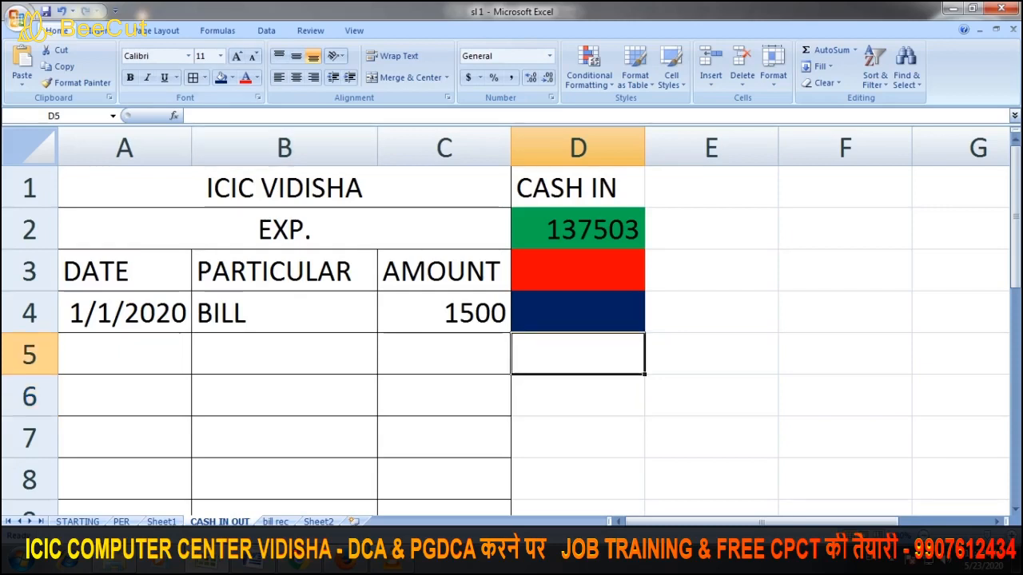
click(231, 77)
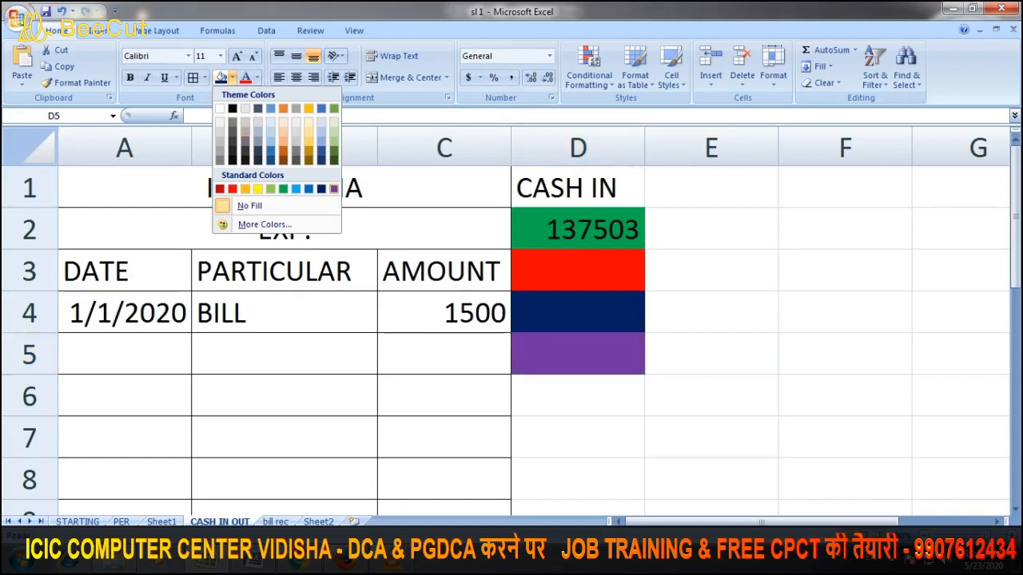
click(334, 189)
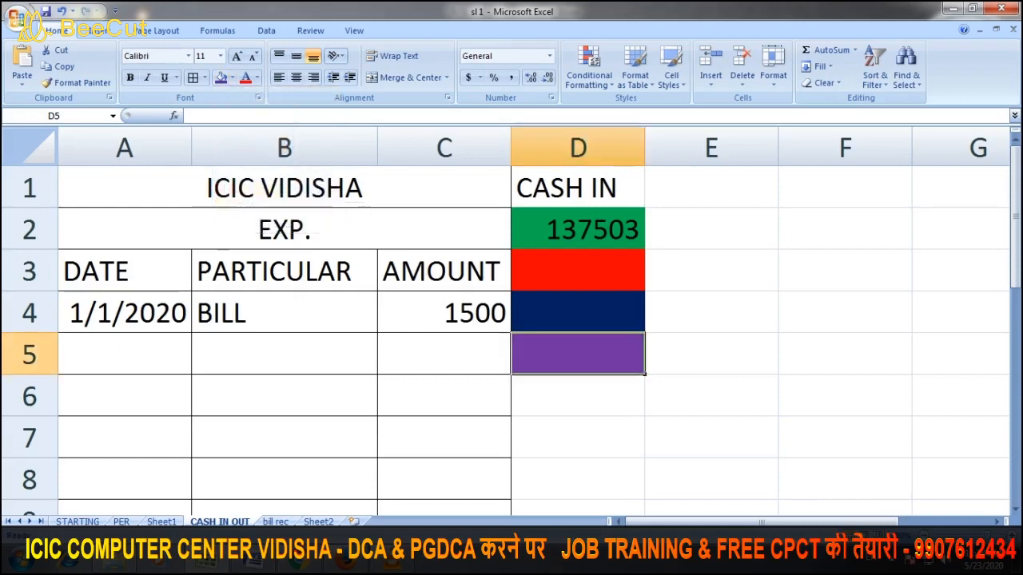
- Enter the labels IN, OUT, SAVE and BANK in cells E2 to E5 beside the coloured cells
click(711, 230)
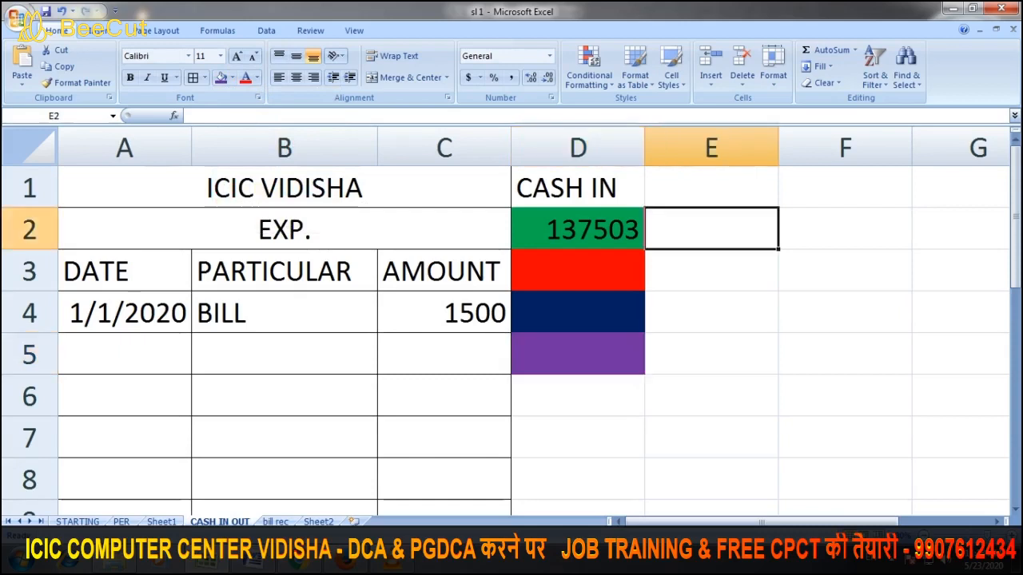
text(IN)
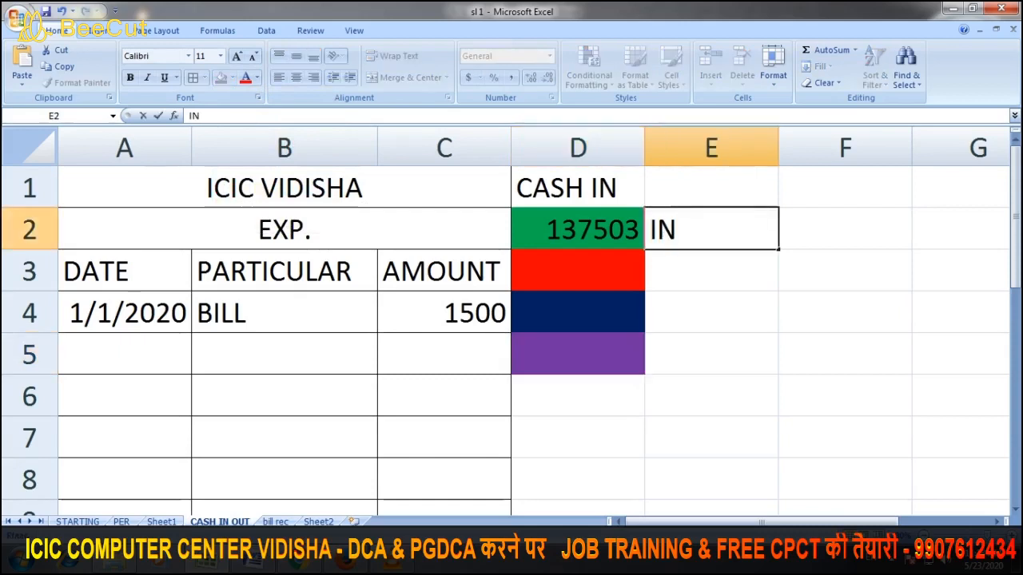
key(Return)
text(OUT)
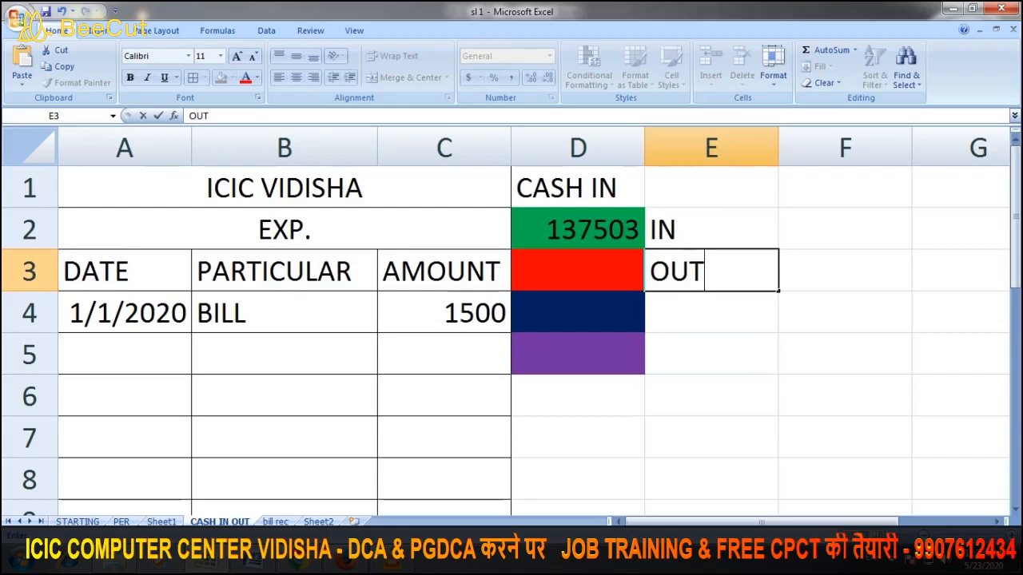
key(Return)
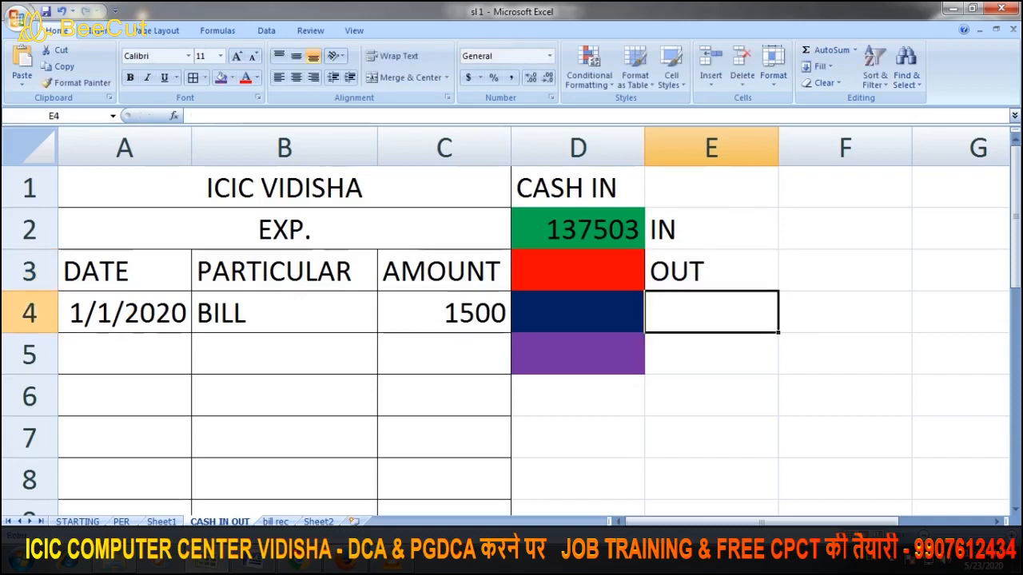
text(SA)
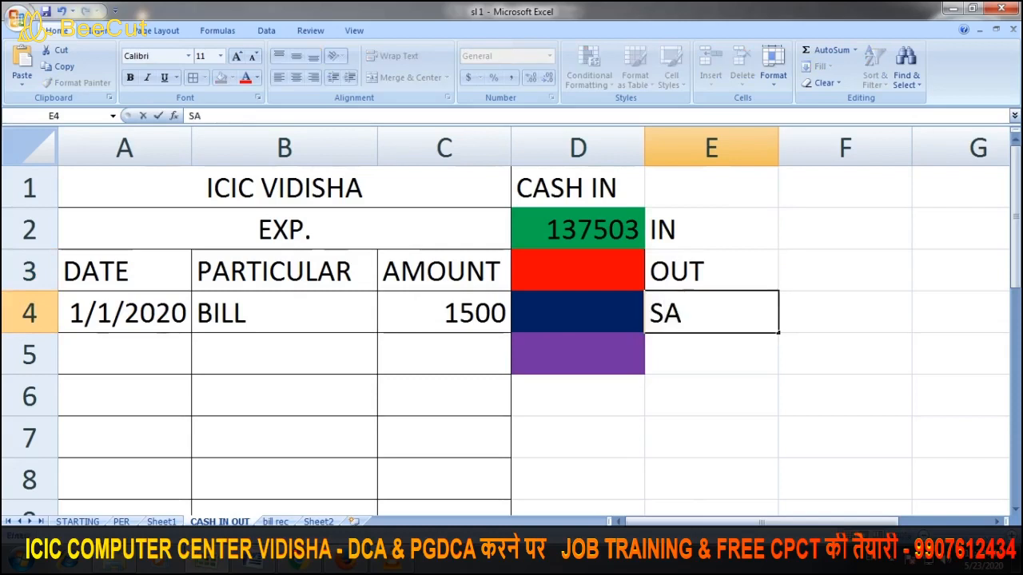
text(VE)
key(Return)
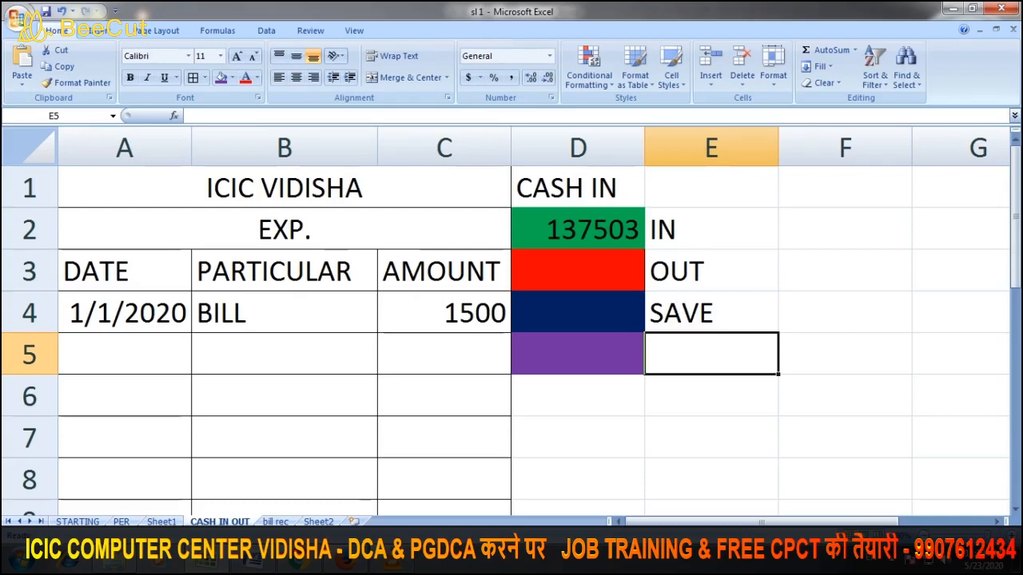
text(BAMK)
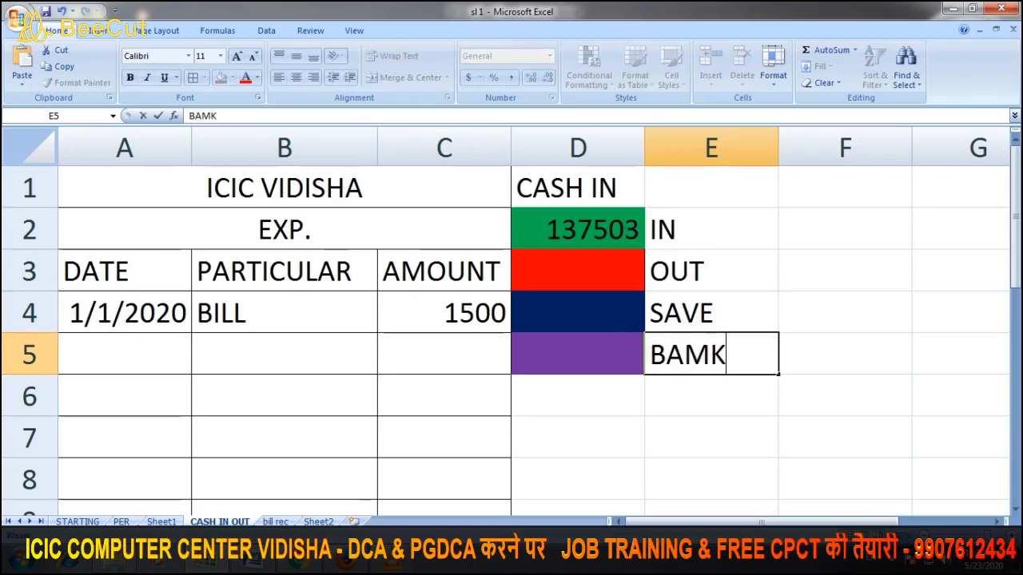
key(BackSpace)
key(BackSpace)
text(NK)
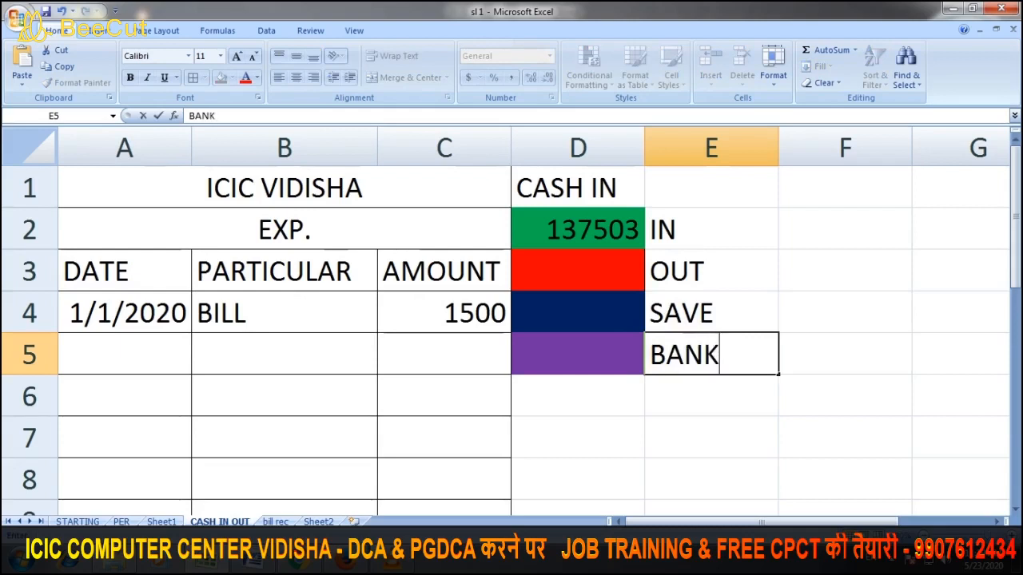
key(Return)
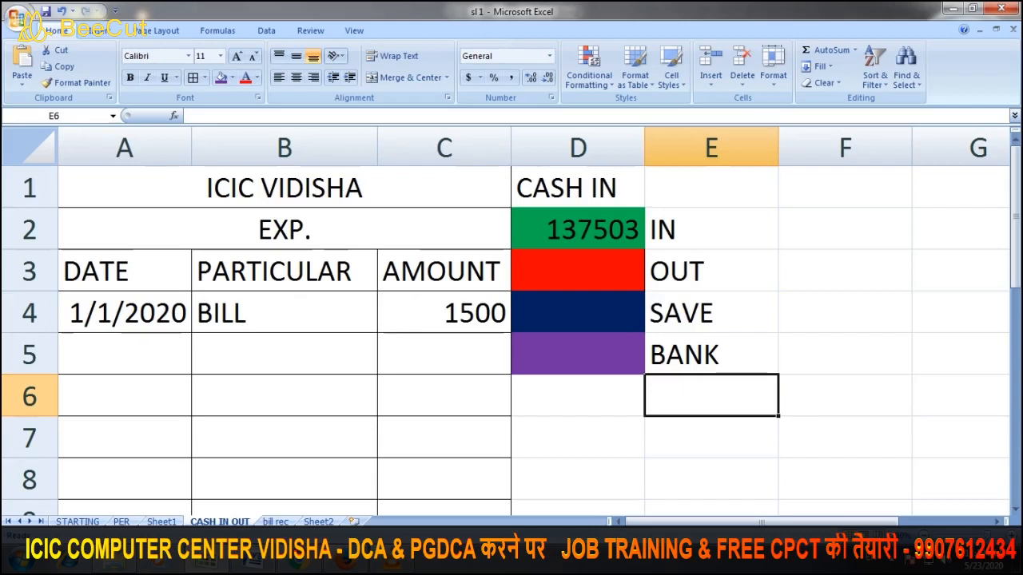
click(578, 271)
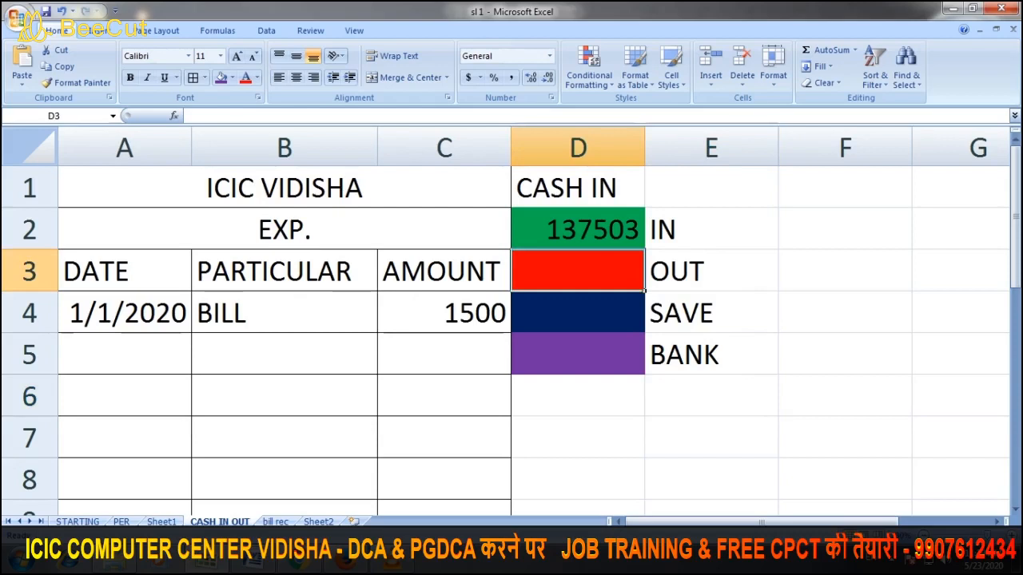
text(=)
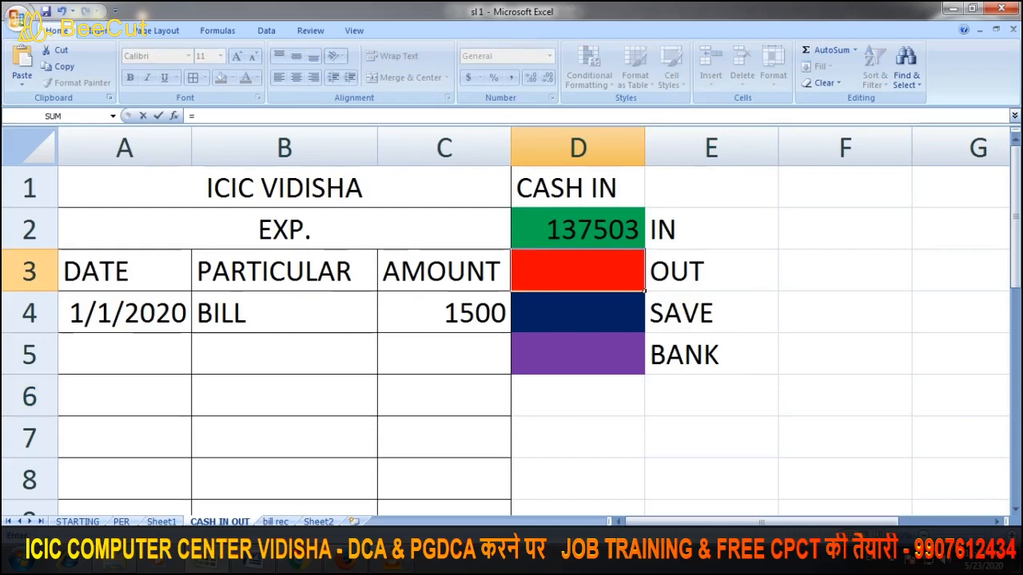
text(SUM)
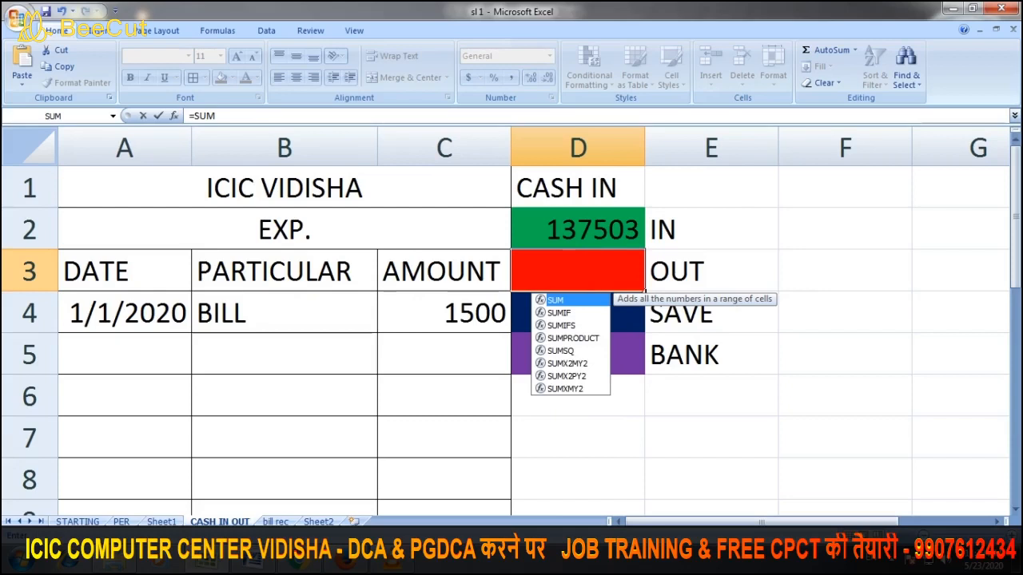
key(Escape)
key(Escape)
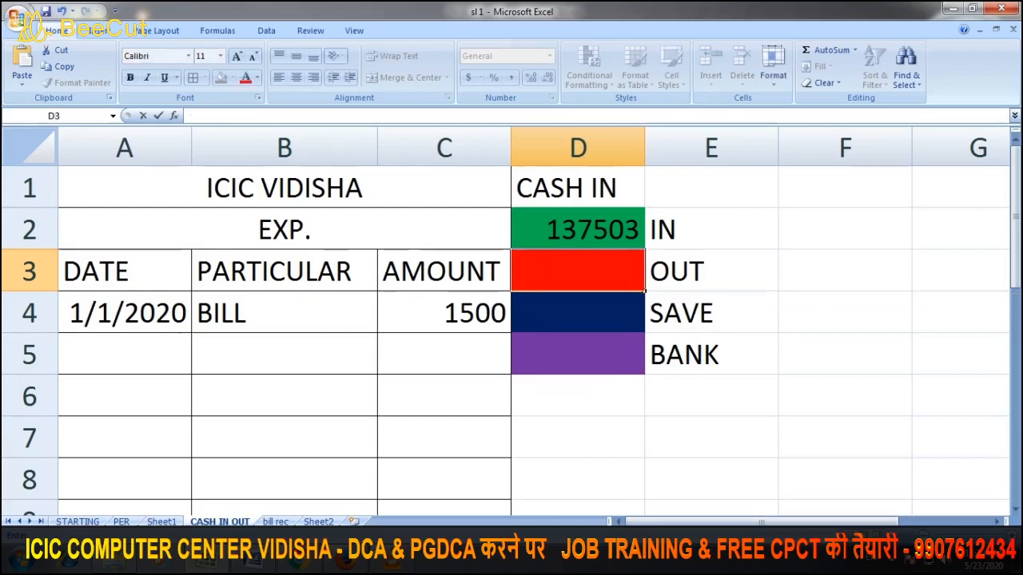
- Make the font of cell D3 yellow and total the expense amounts there with =SUM(C4:C1500)
click(257, 78)
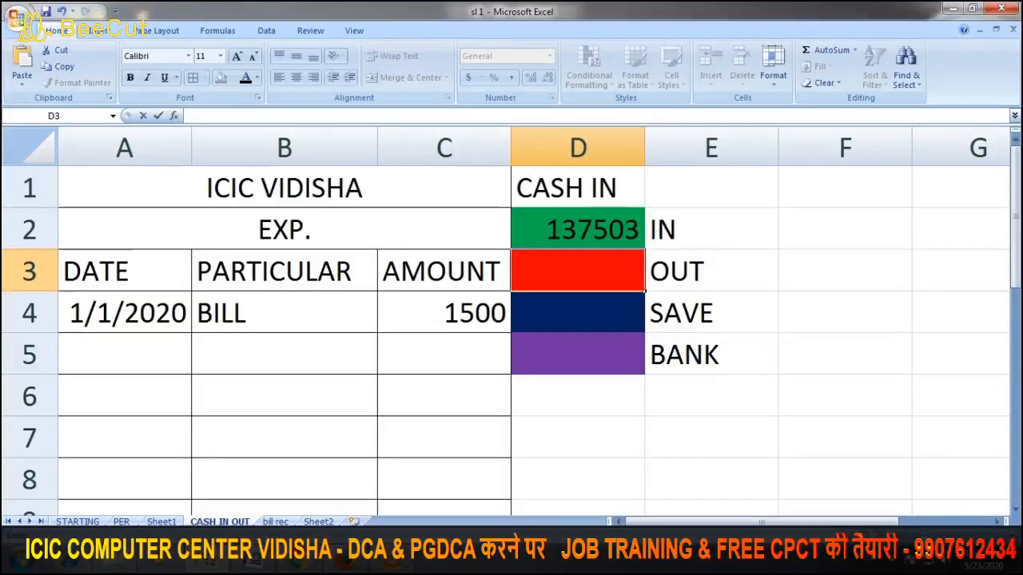
text(=)
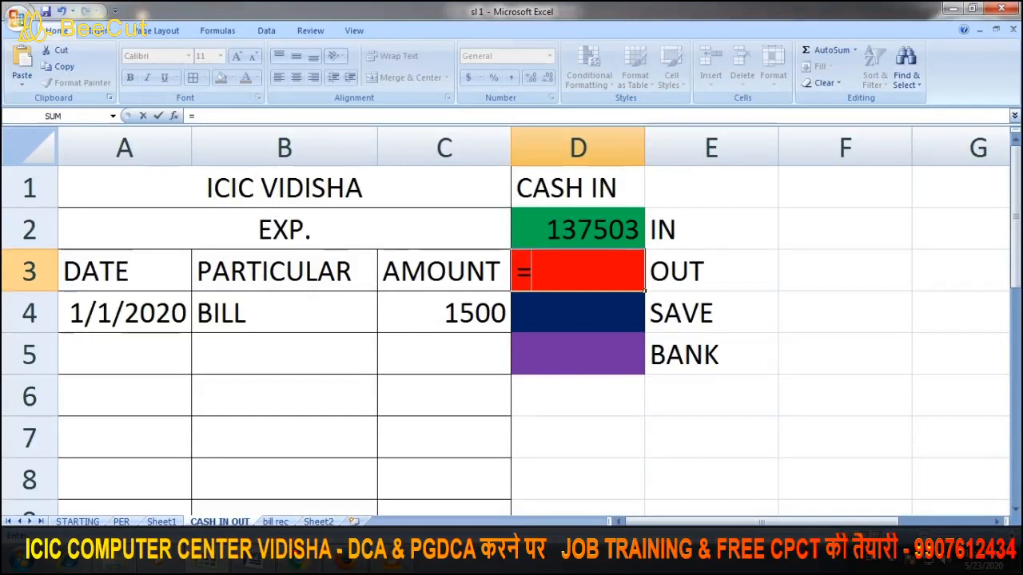
text(SUM)
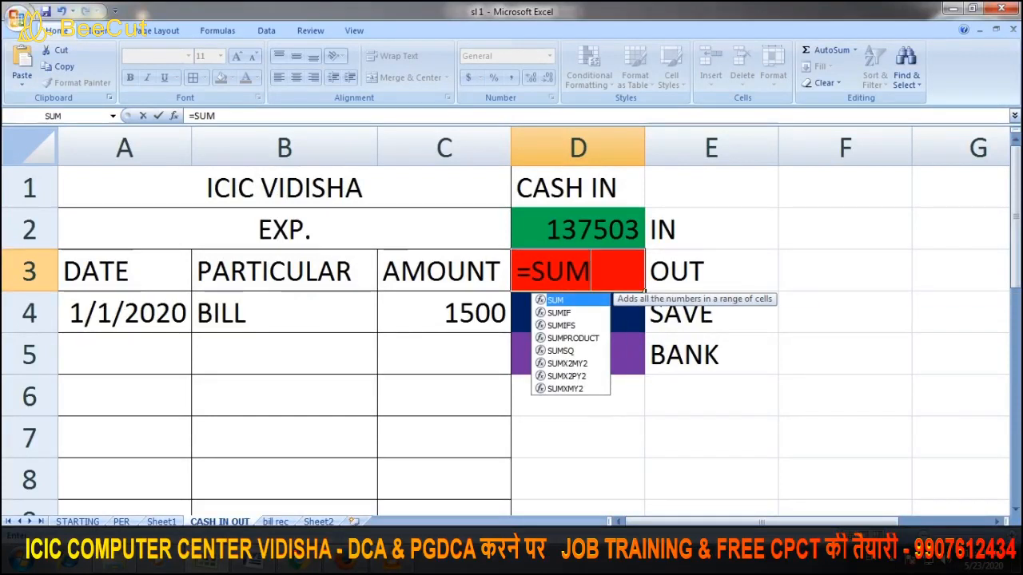
text(()
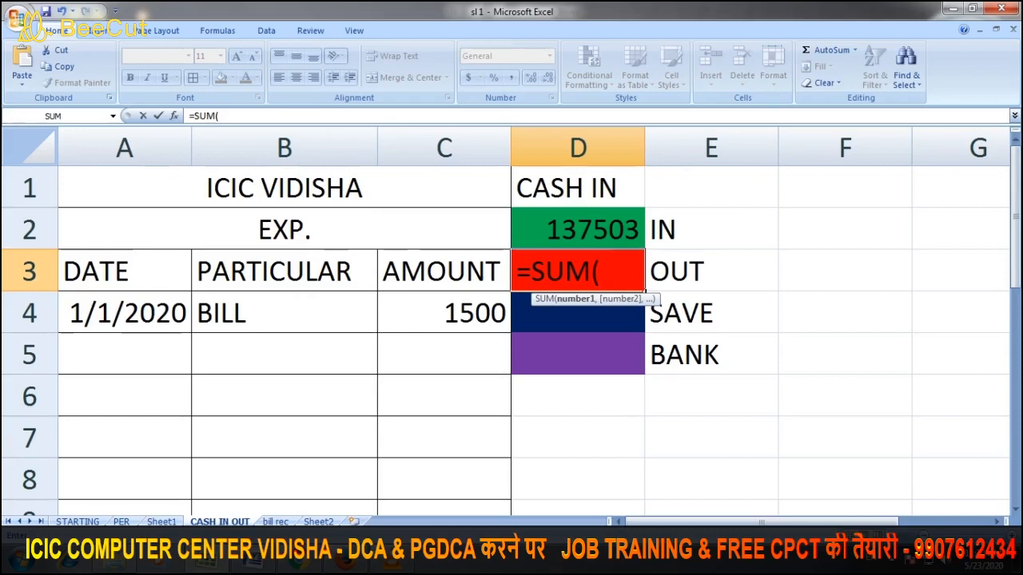
click(444, 312)
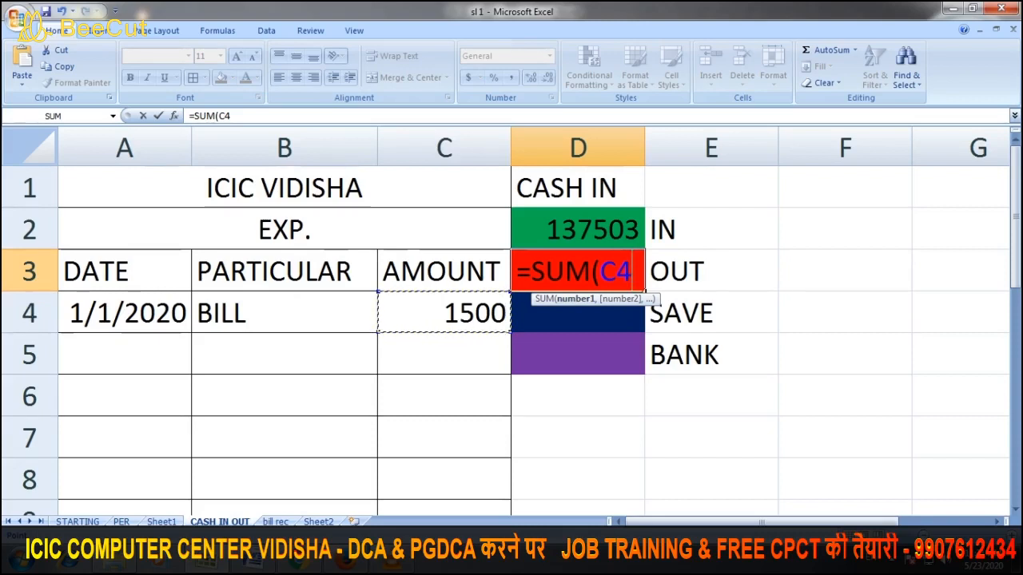
text(:C4)
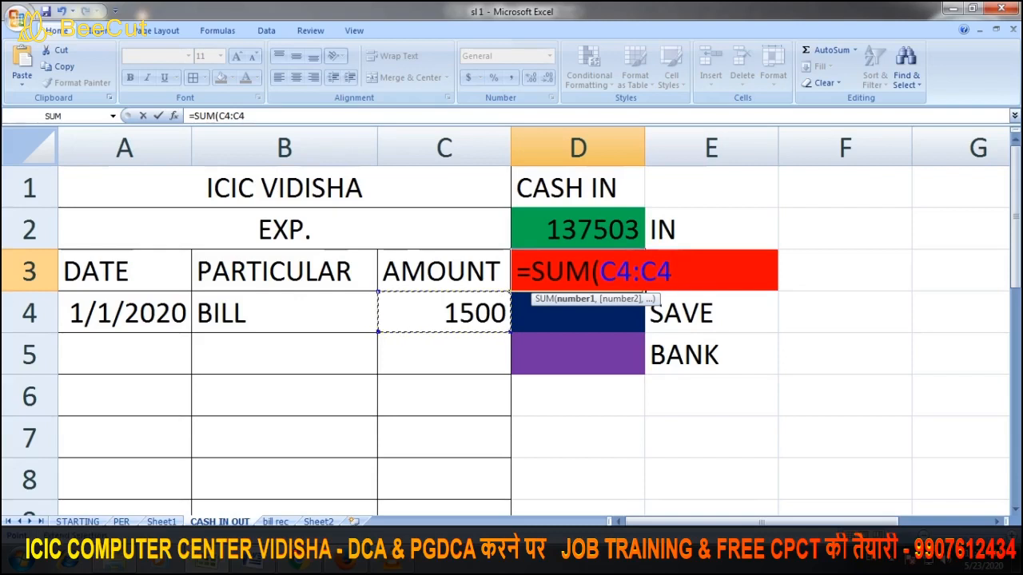
key(BackSpace)
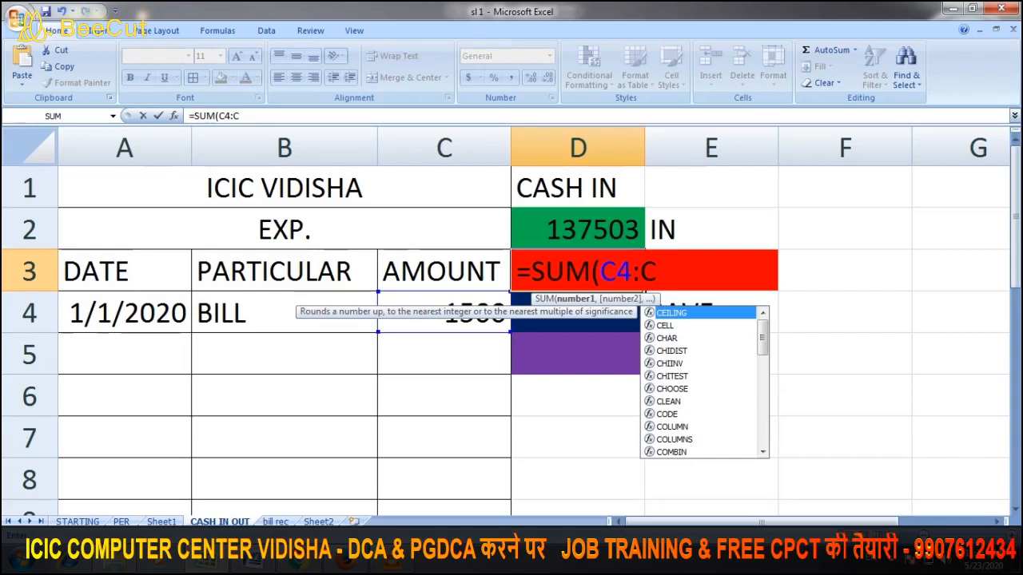
text(1500)
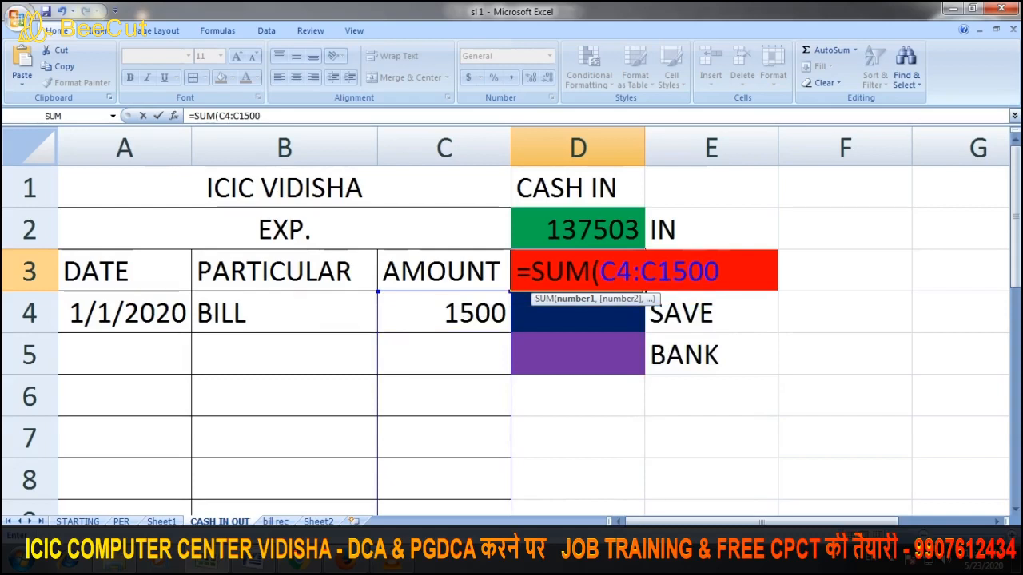
text())
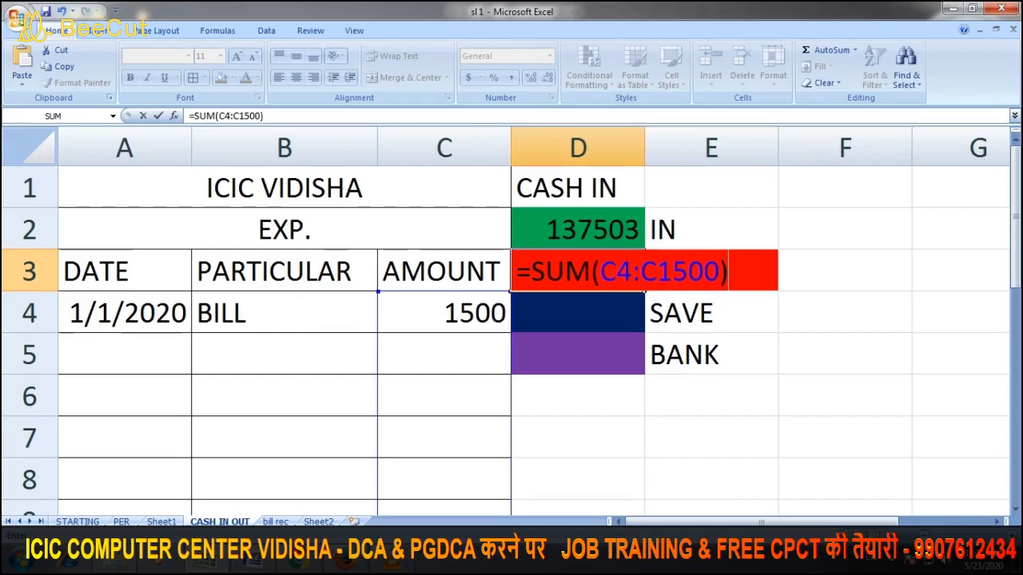
key(Return)
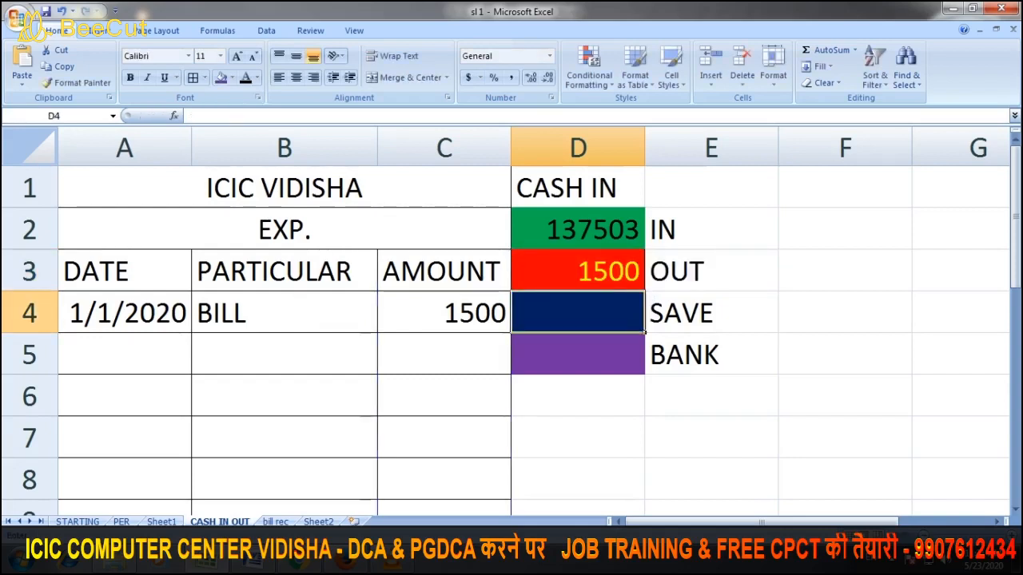
key(Up)
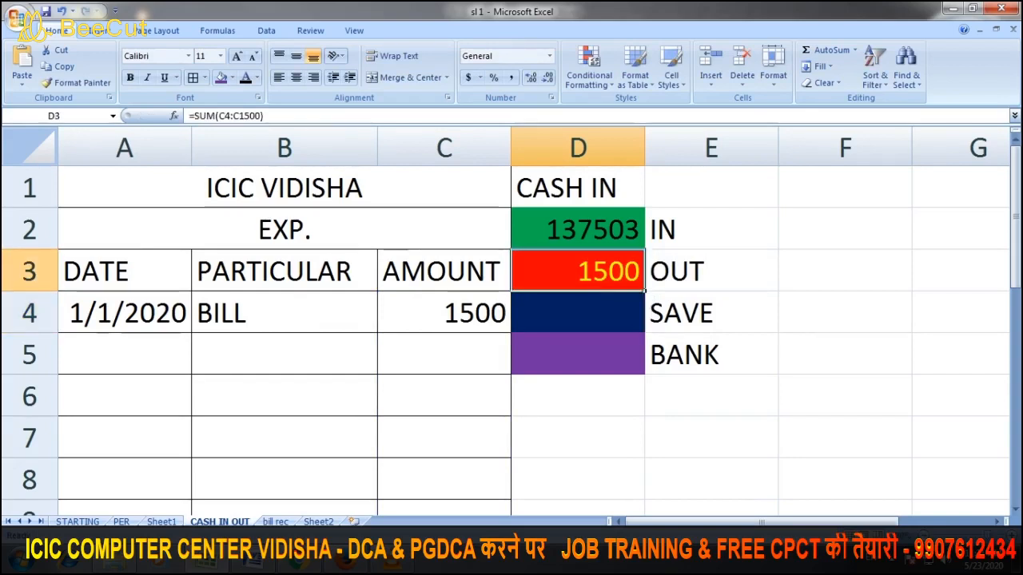
click(711, 313)
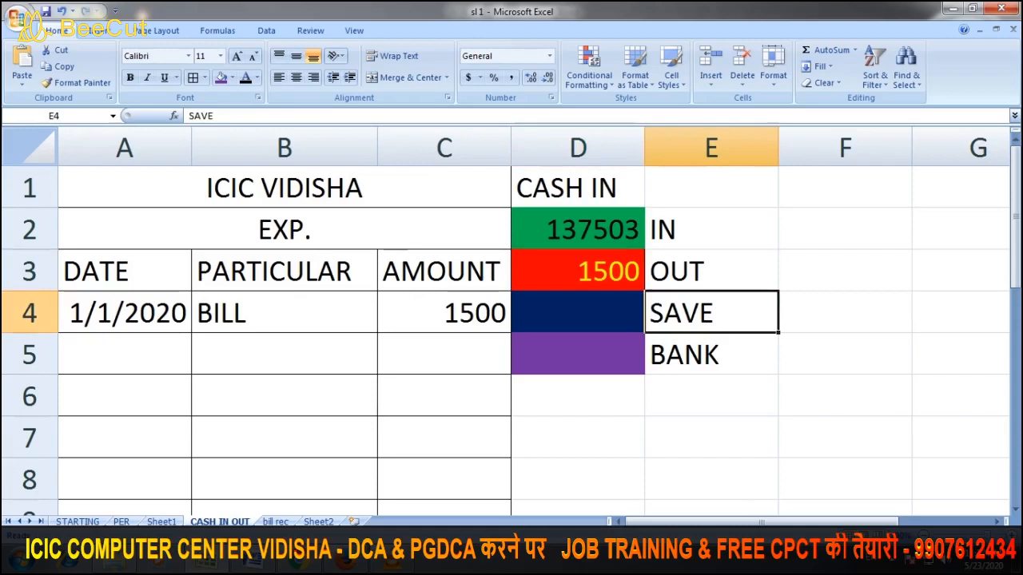
click(578, 354)
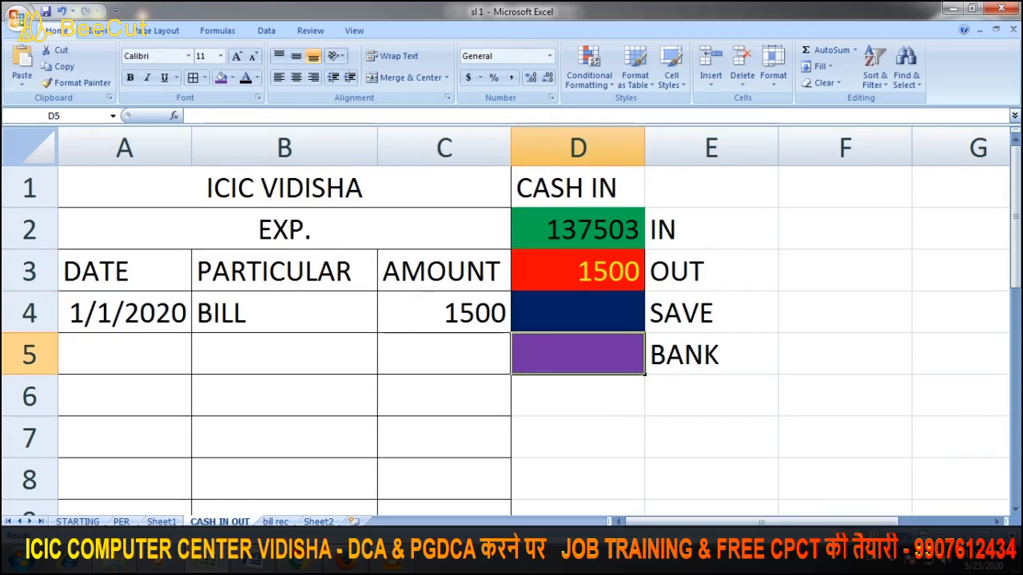
text(1)
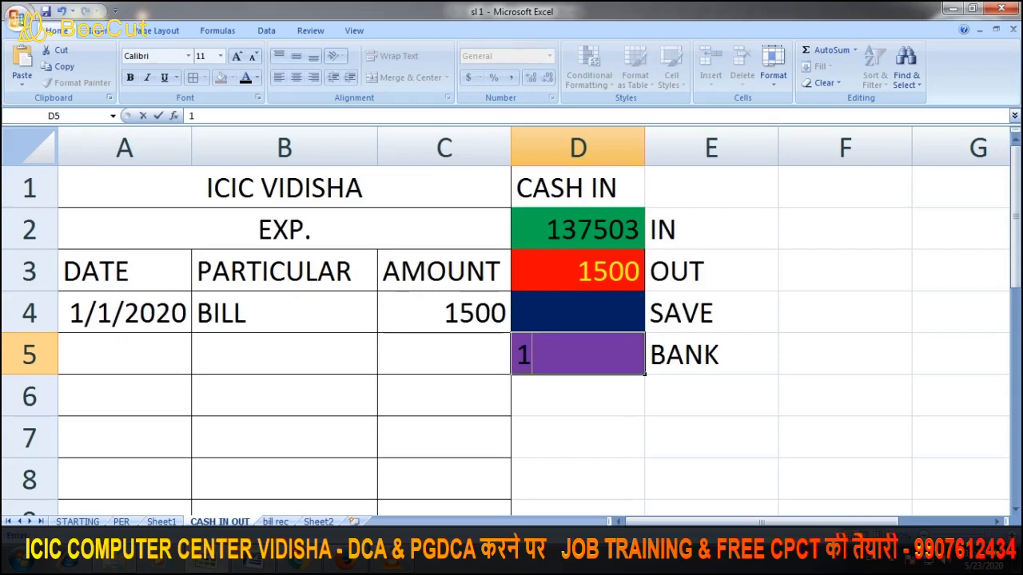
key(BackSpace)
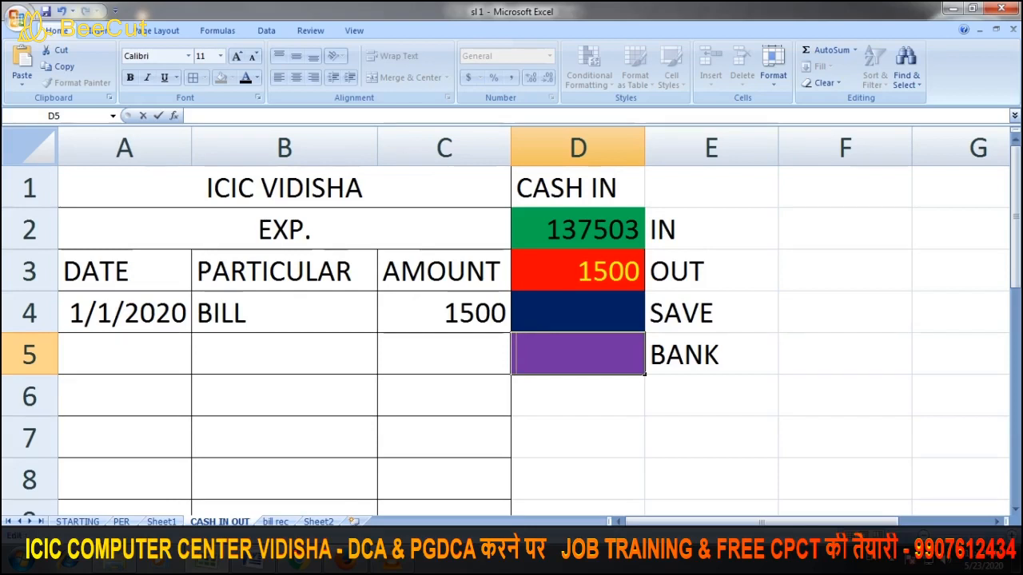
- Enter the heading BANK in F1 and merge and centre it across F1:G1
click(845, 188)
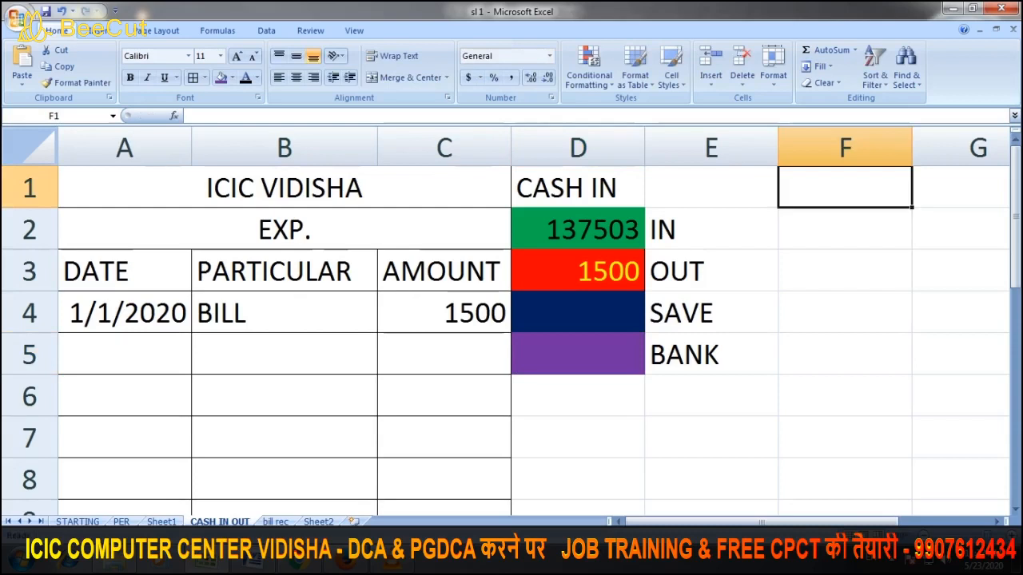
text(BANK)
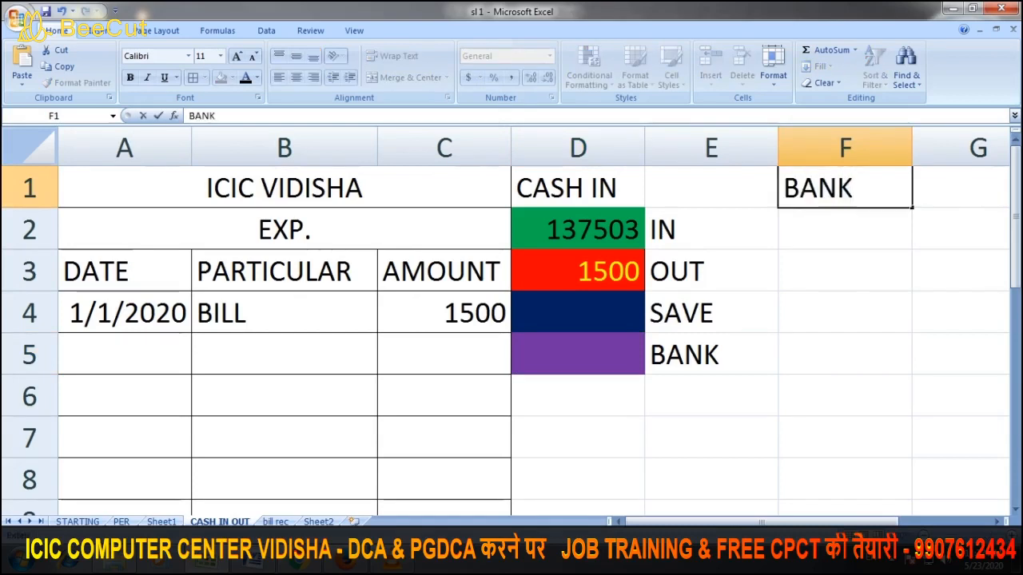
key(Return)
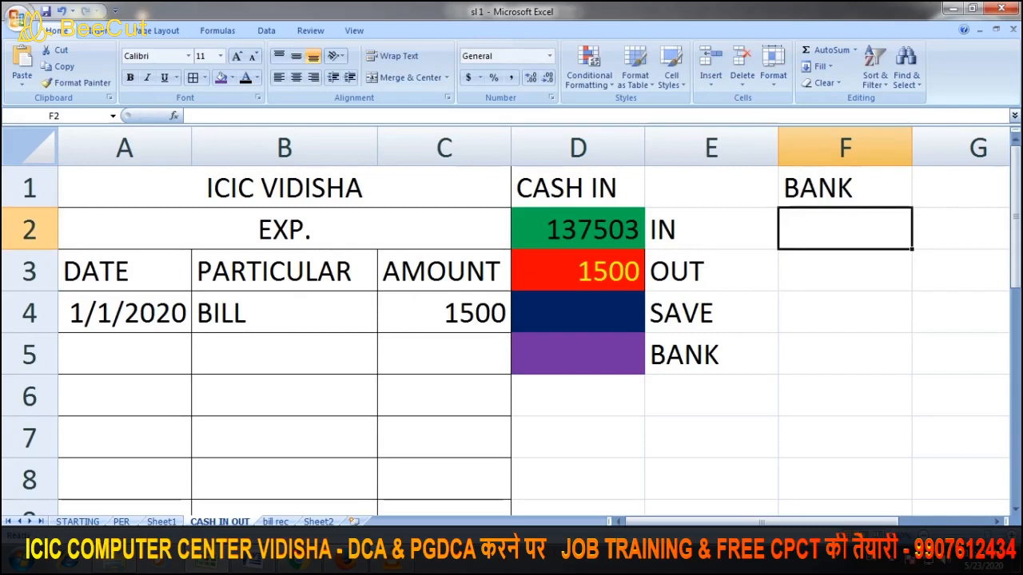
drag(845, 187, 962, 188)
click(408, 77)
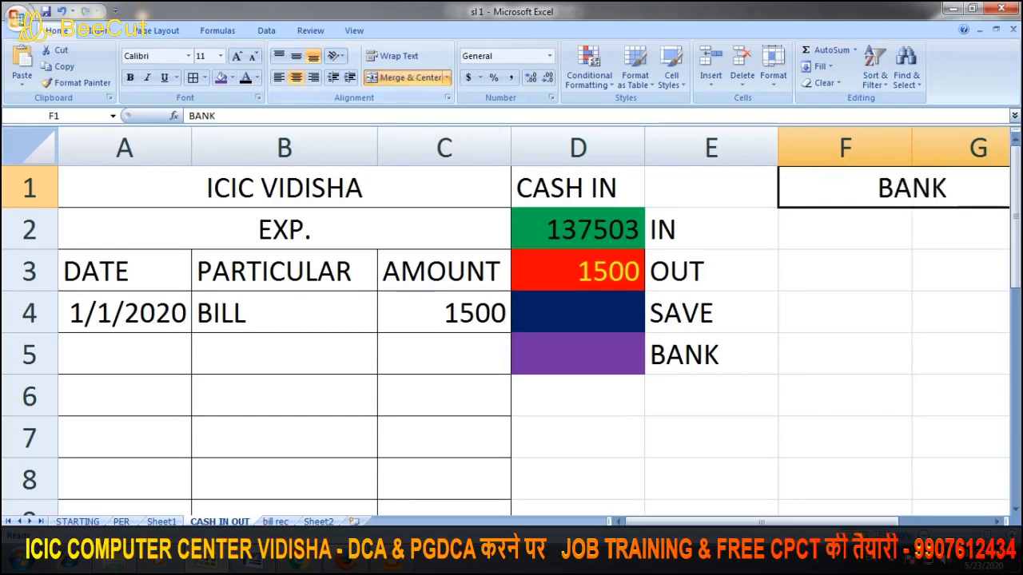
- Enter the column headings DATE in F2 and AMOUNT in G2 under the BANK heading
key(Return)
text(DATE)
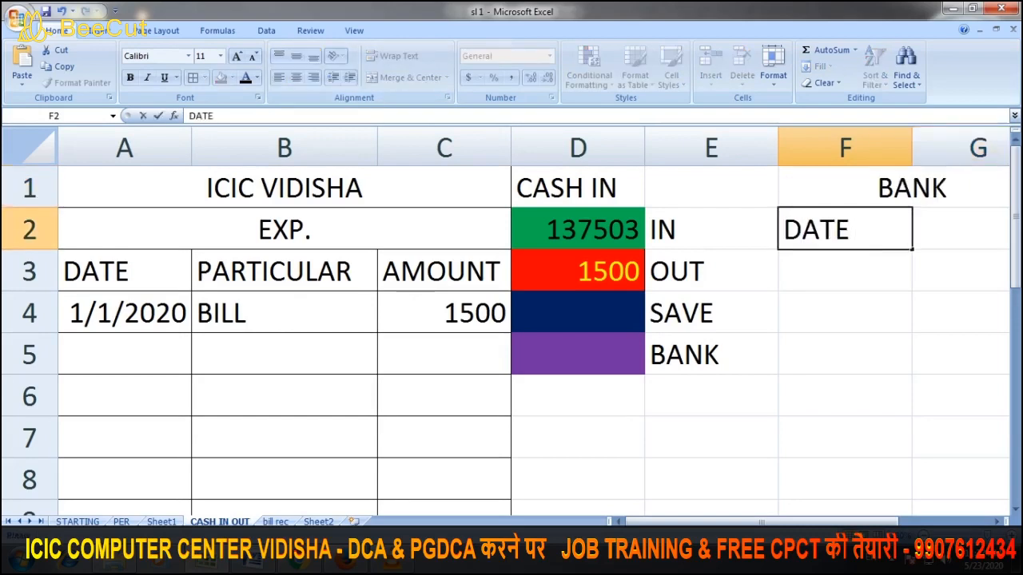
key(Tab)
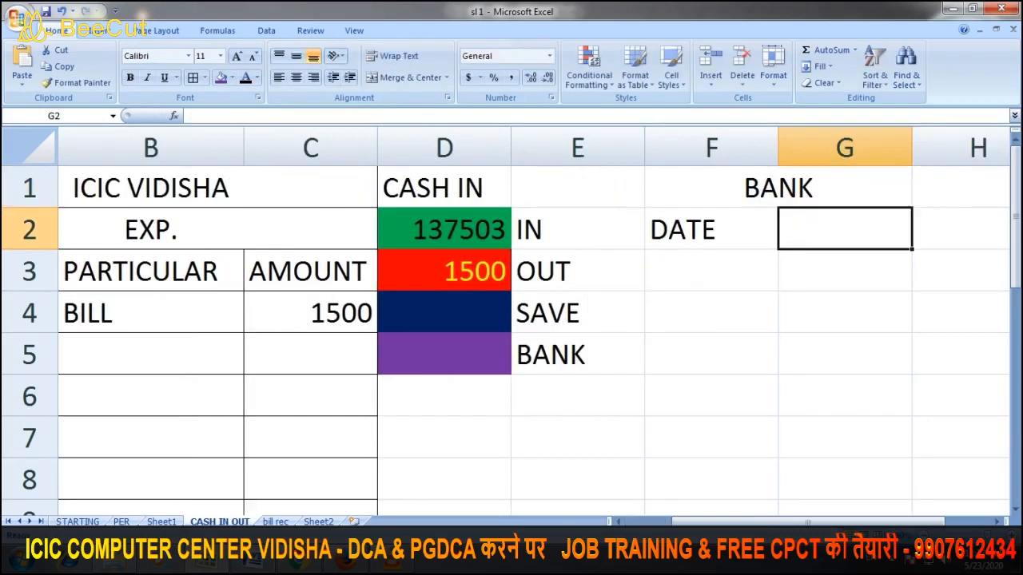
text(AMI)
key(BackSpace)
text(OUNT)
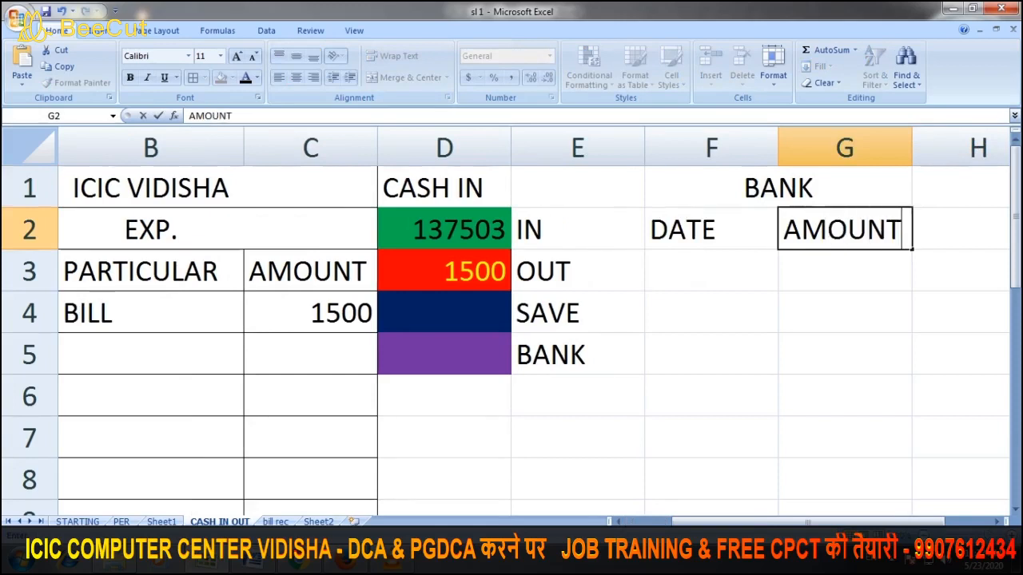
key(Return)
key(Return)
key(Return)
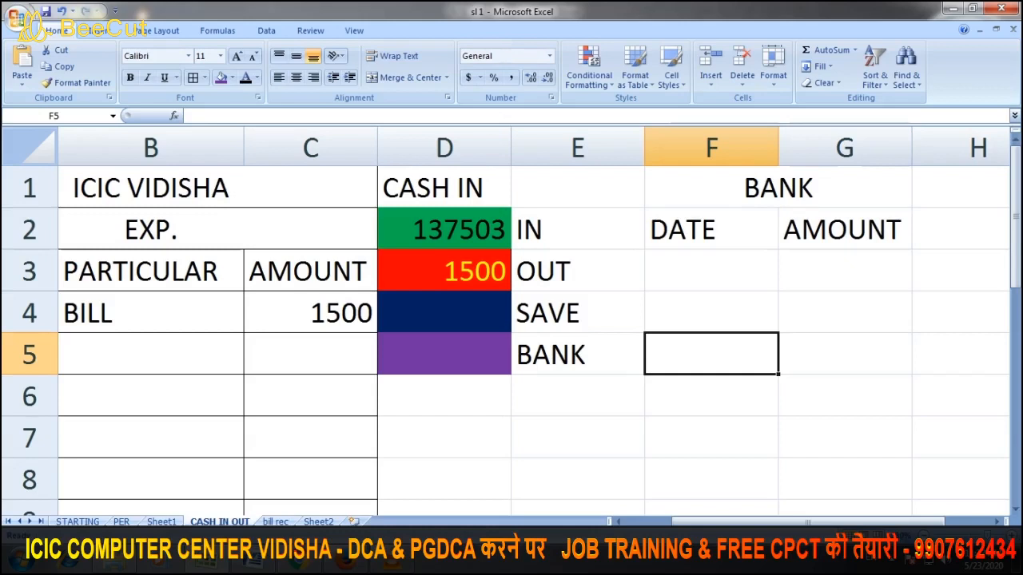
key(Up)
key(Up)
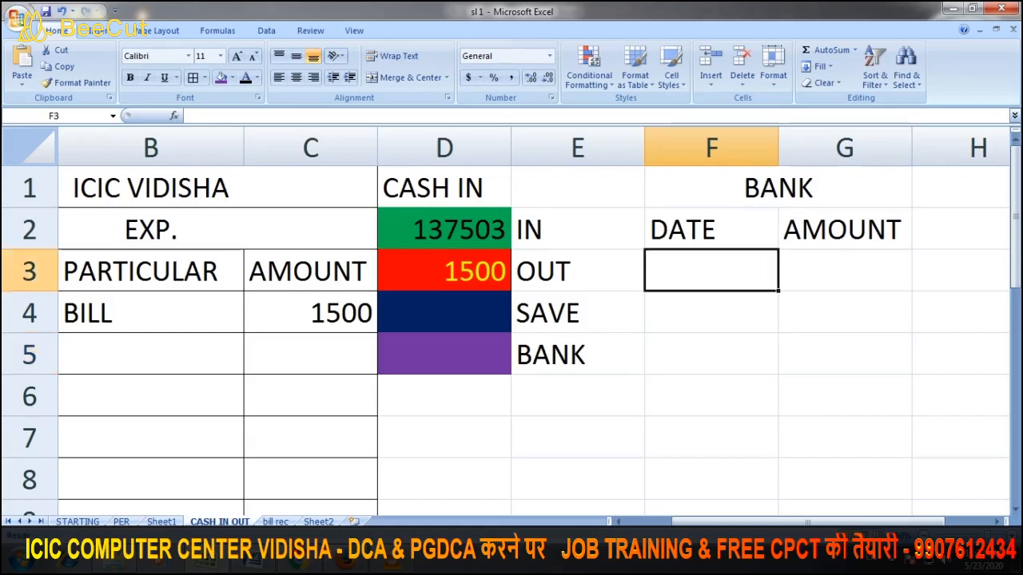
- Add the column heading OTHER in H2 beside the bank AMOUNT heading
click(961, 229)
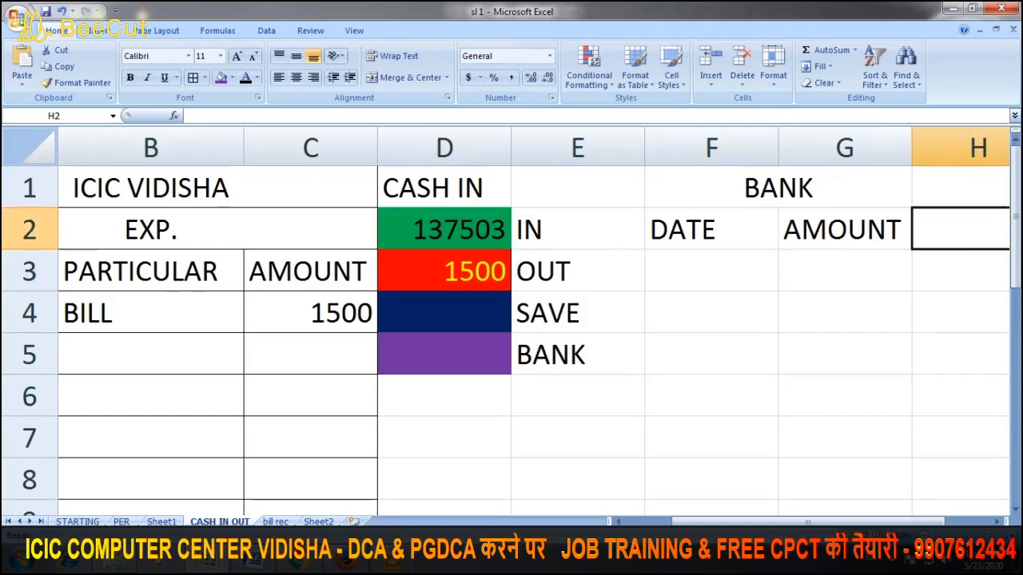
text(OT)
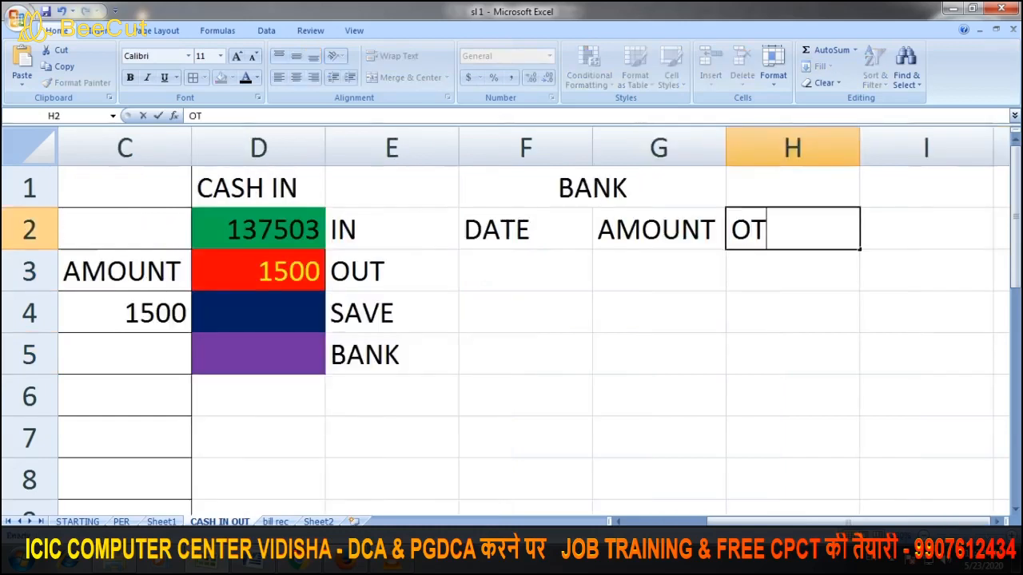
text(HER)
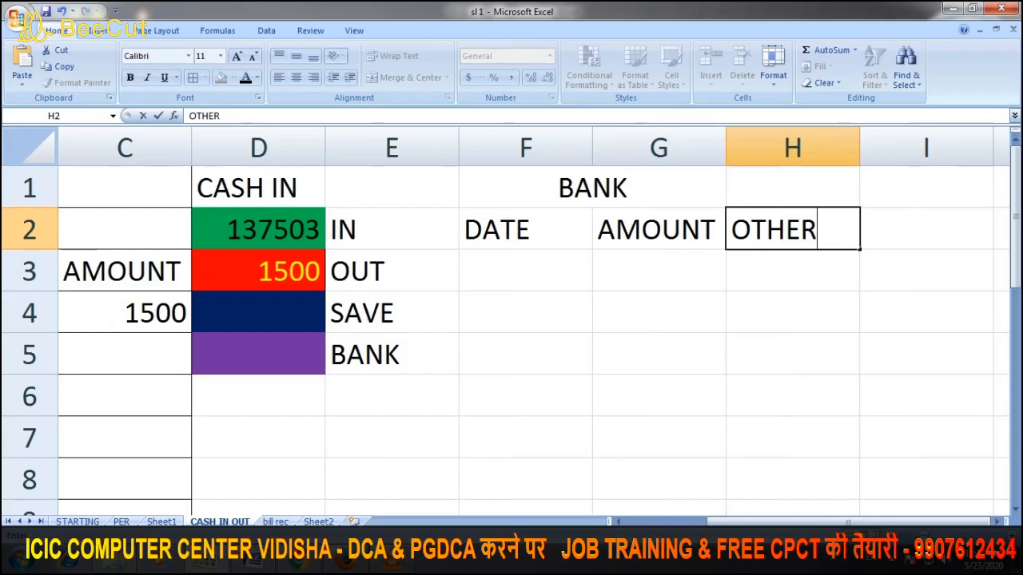
click(391, 354)
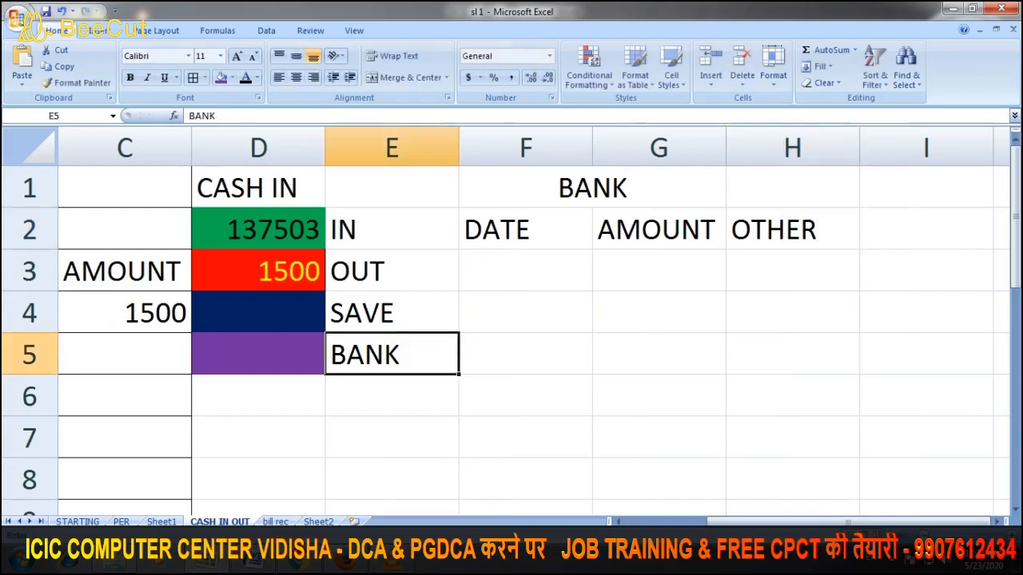
- Enter the first bank record in row 3, with date 2/01/2020 in F3 and amount 20000 in G3
click(525, 271)
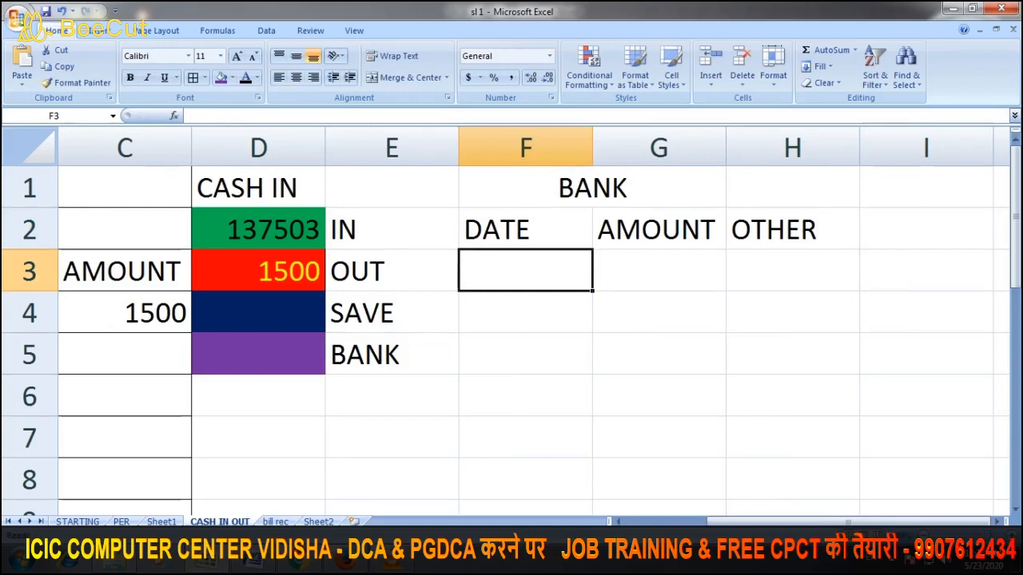
text(2/0)
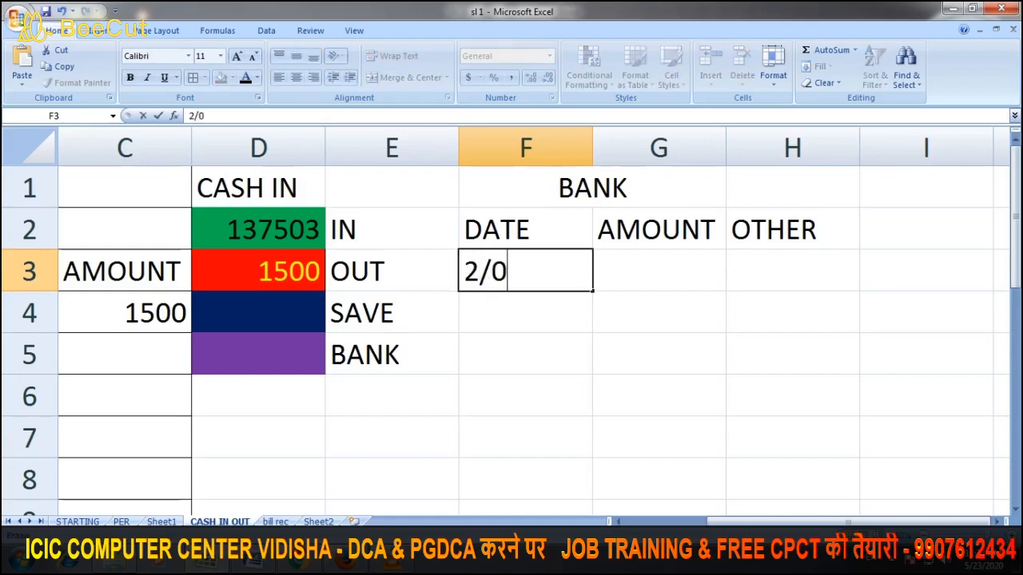
text(1/2020)
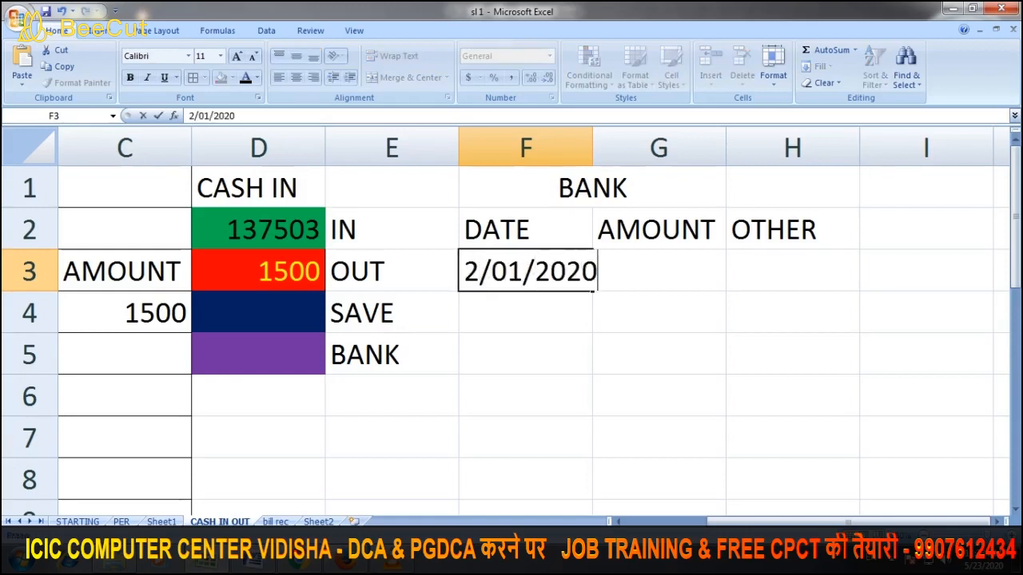
key(Tab)
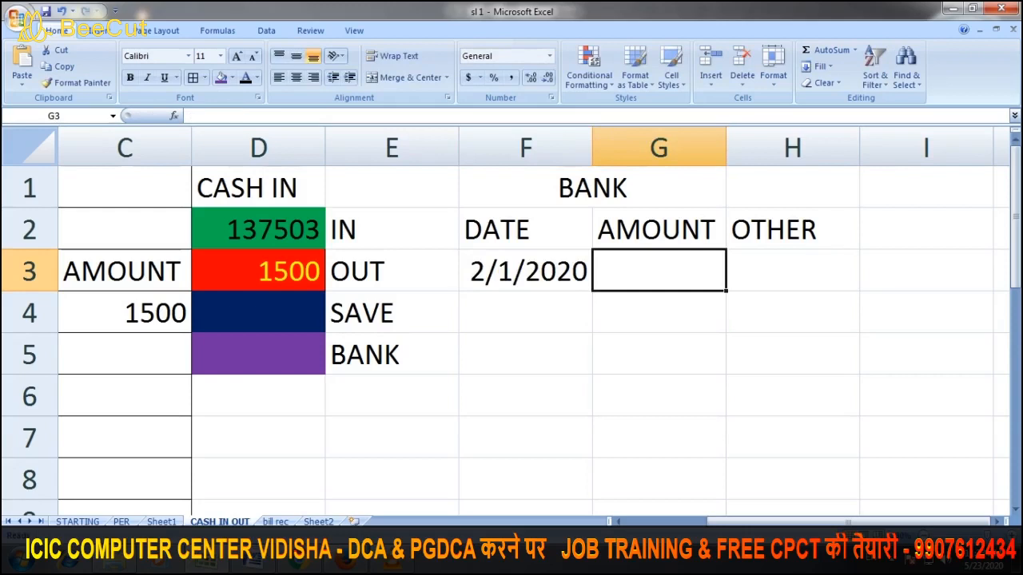
text(20)
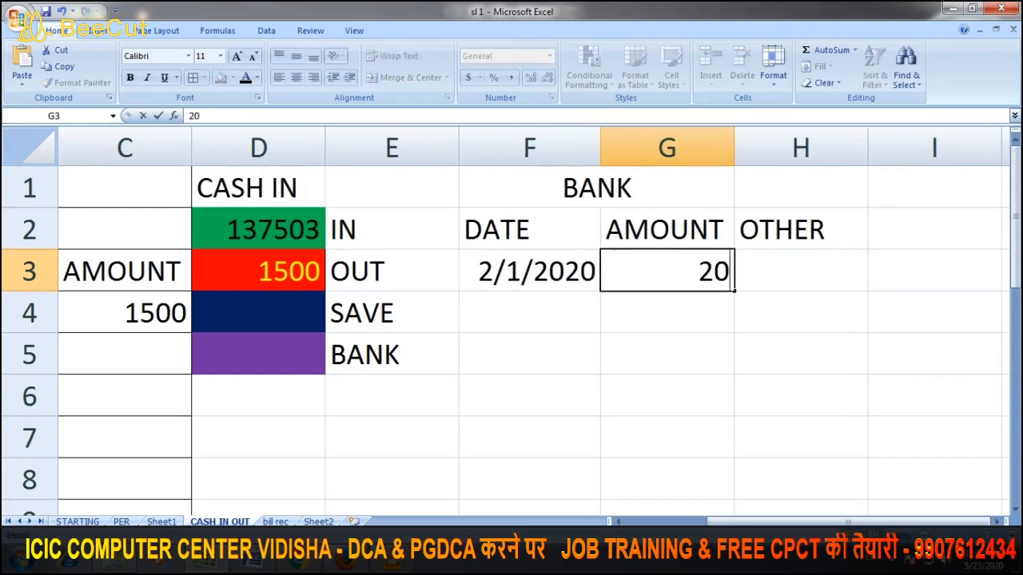
text(000)
key(Down)
key(Down)
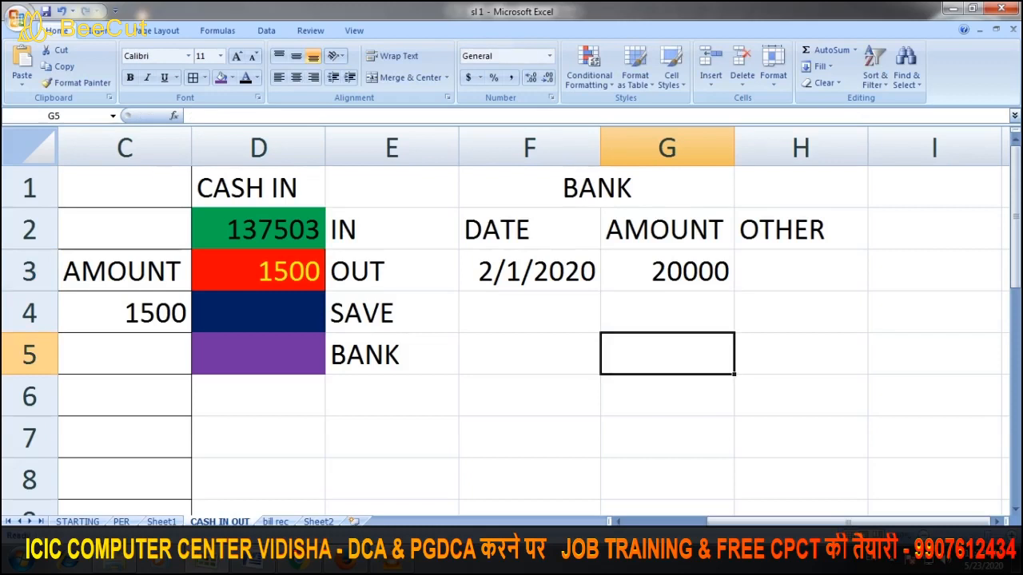
- Total the bank amounts in cell D4 with the formula =SUM(G3:G1500)
click(258, 313)
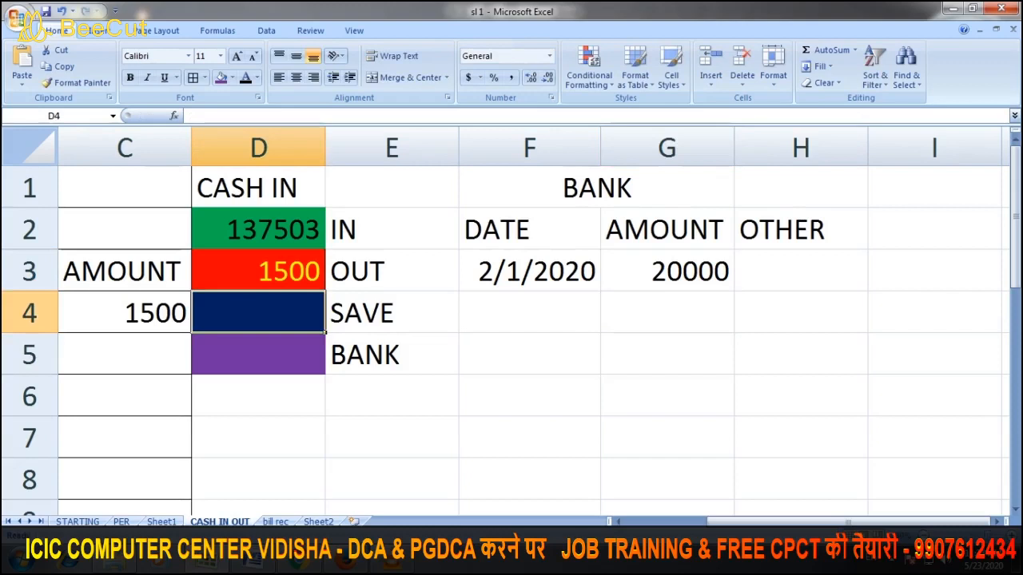
text(=)
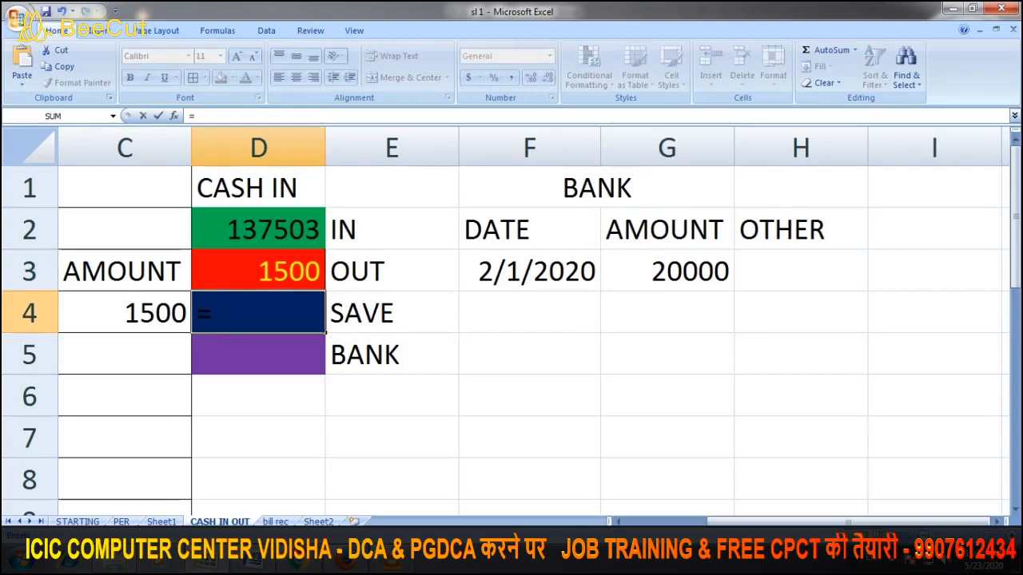
click(667, 270)
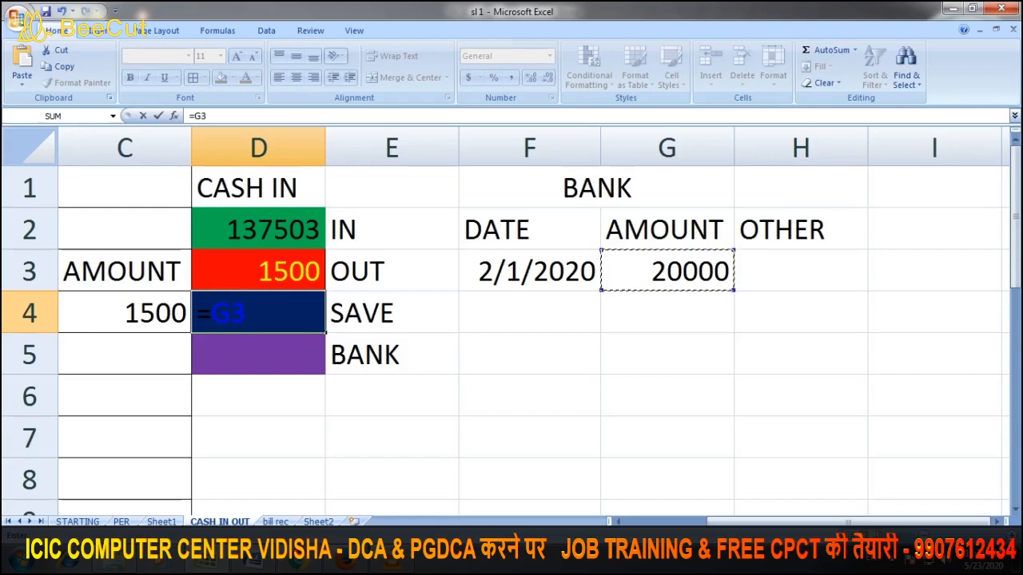
key(BackSpace)
key(BackSpace)
text(S)
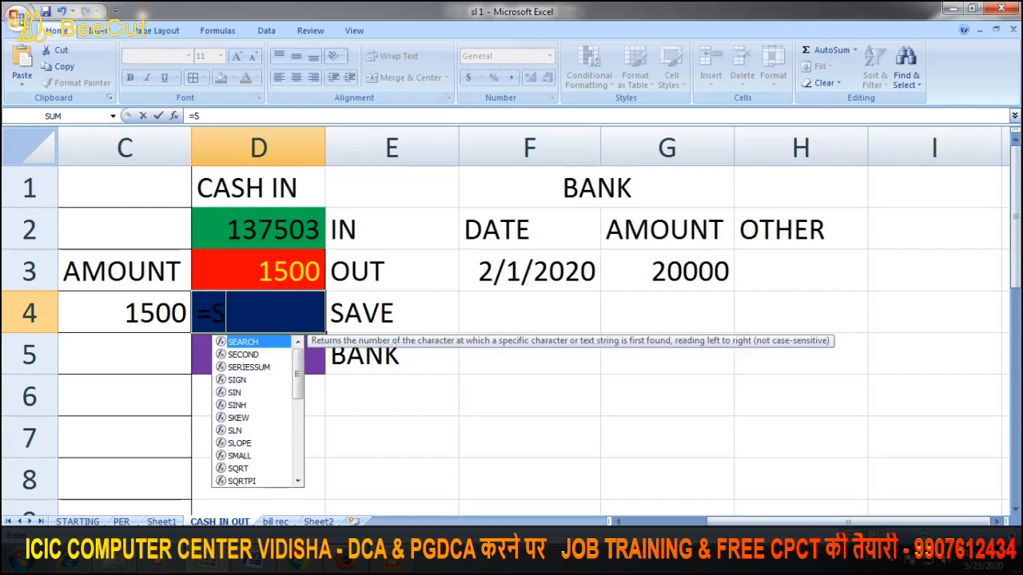
text(UM()
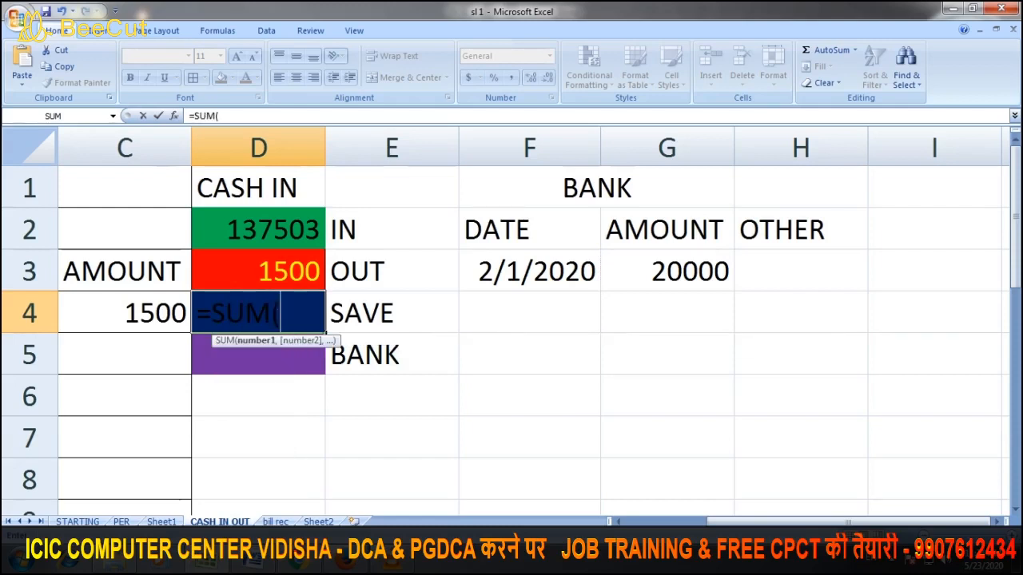
click(667, 271)
text(:)
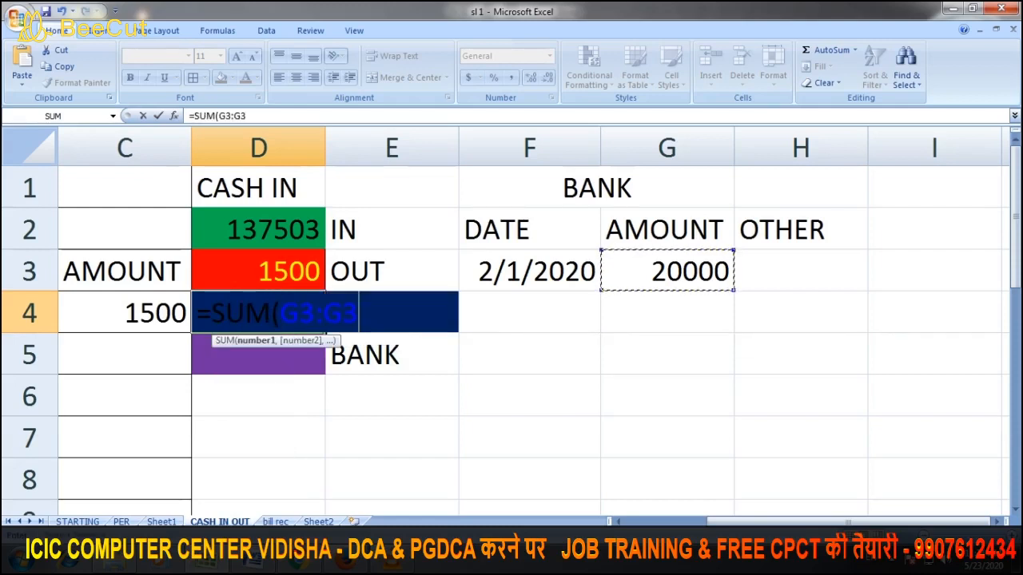
key(BackSpace)
text(1500))
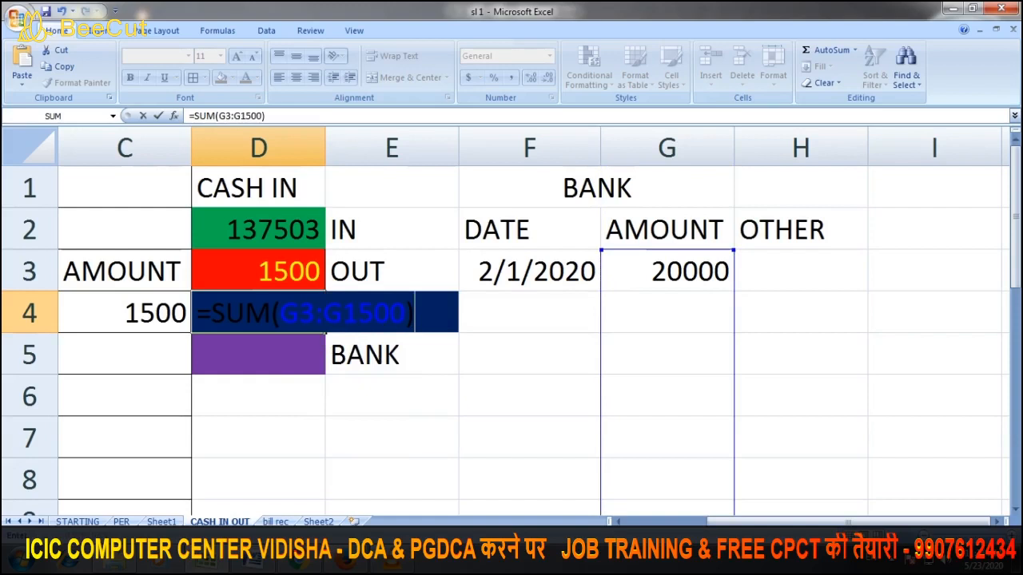
key(Return)
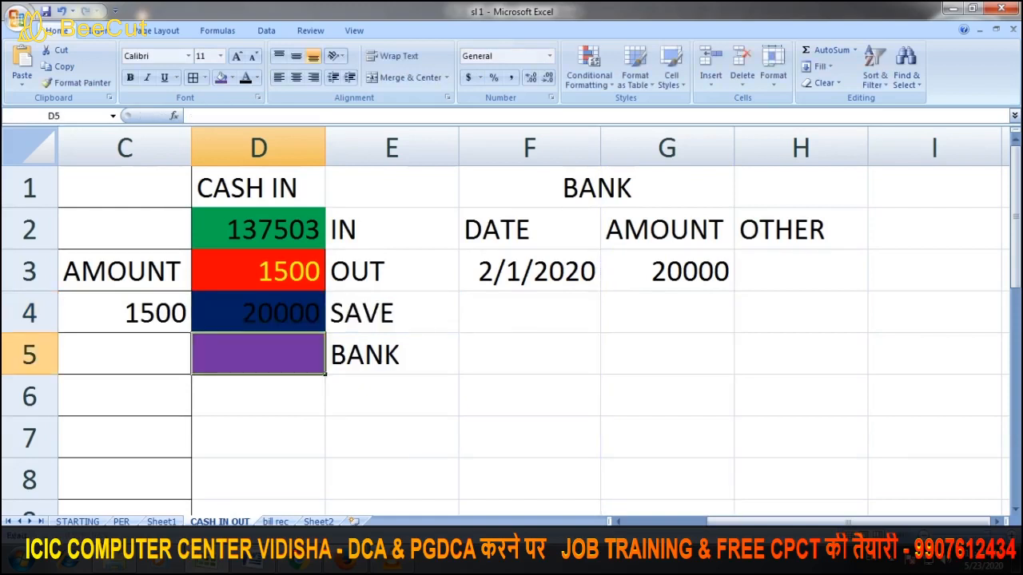
- Move the bank total formula from D4 to D5 beside BANK and fill the emptied D4 with dark blue
key(Up)
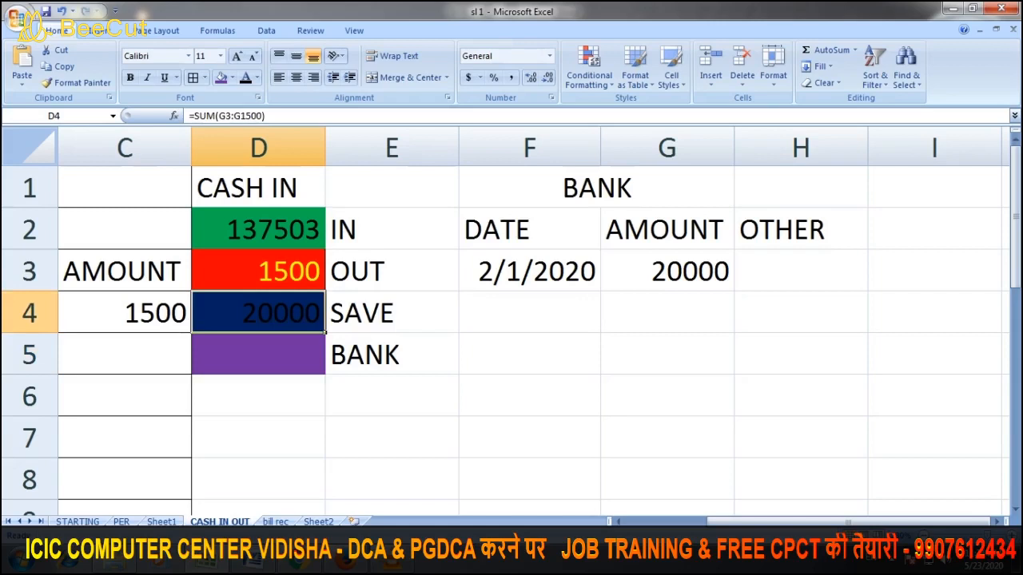
drag(267, 330, 267, 372)
click(258, 312)
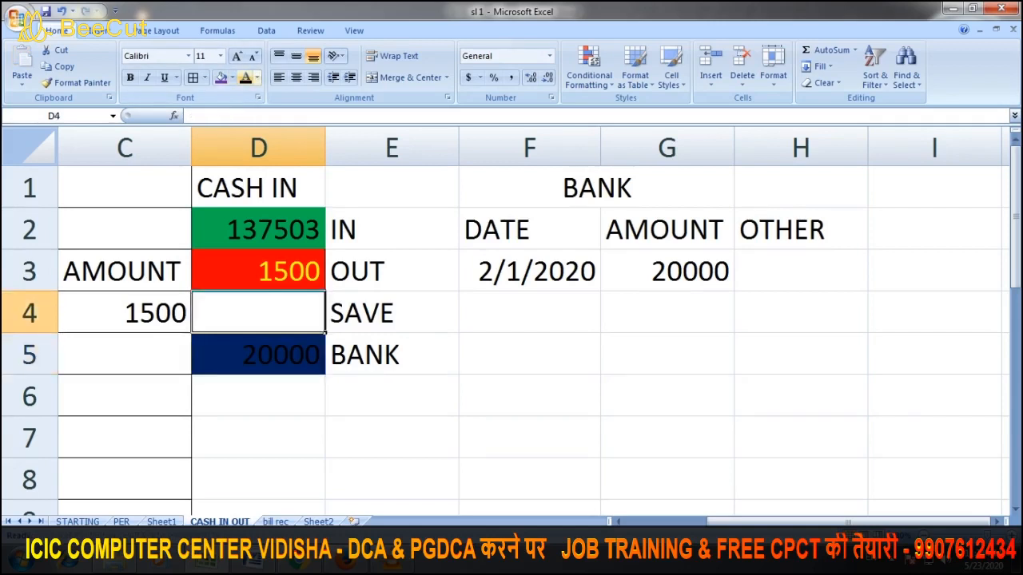
click(232, 78)
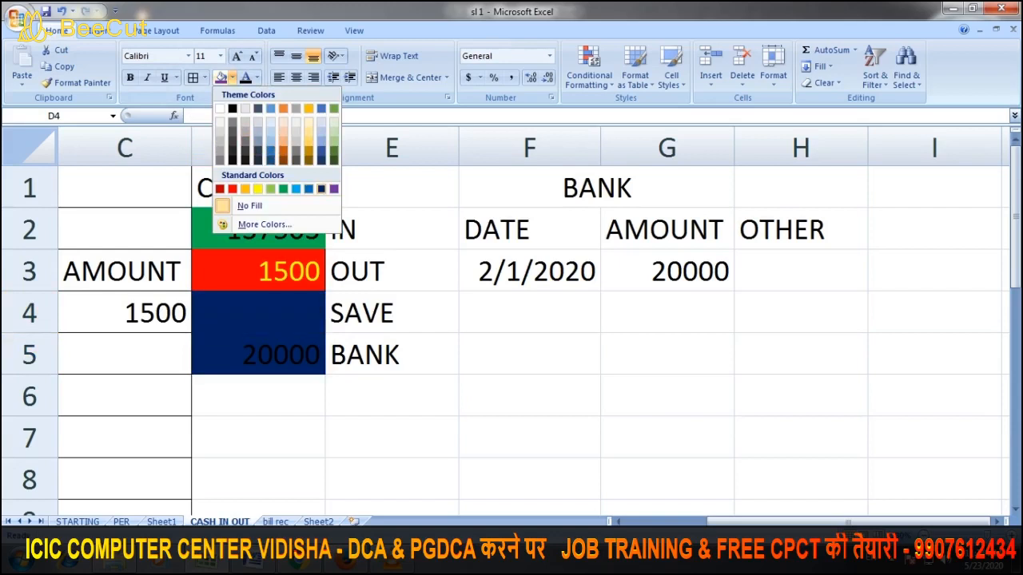
click(321, 189)
- Fill the bank total cell D5 with the standard purple colour
click(258, 354)
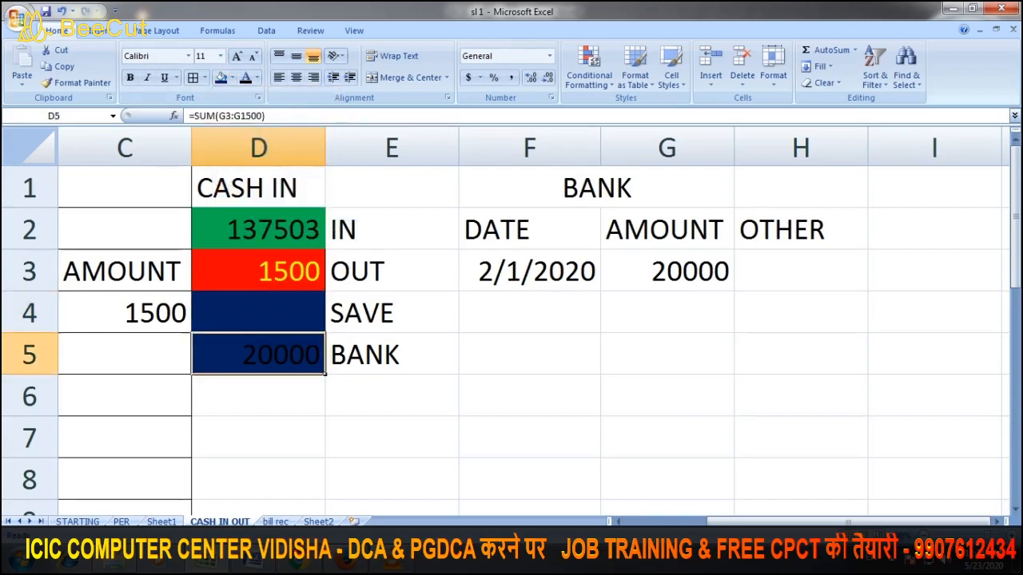
click(232, 77)
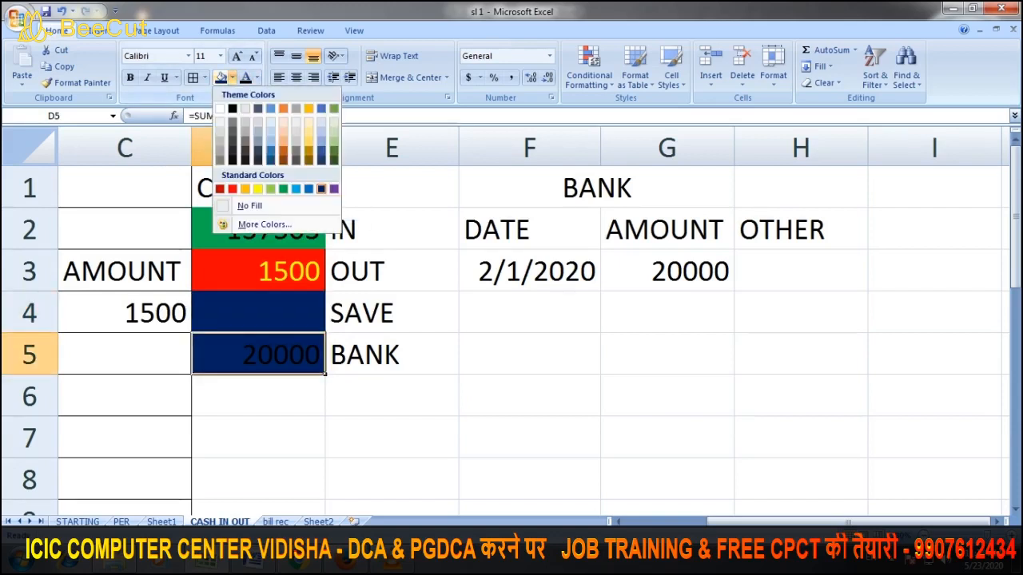
click(334, 188)
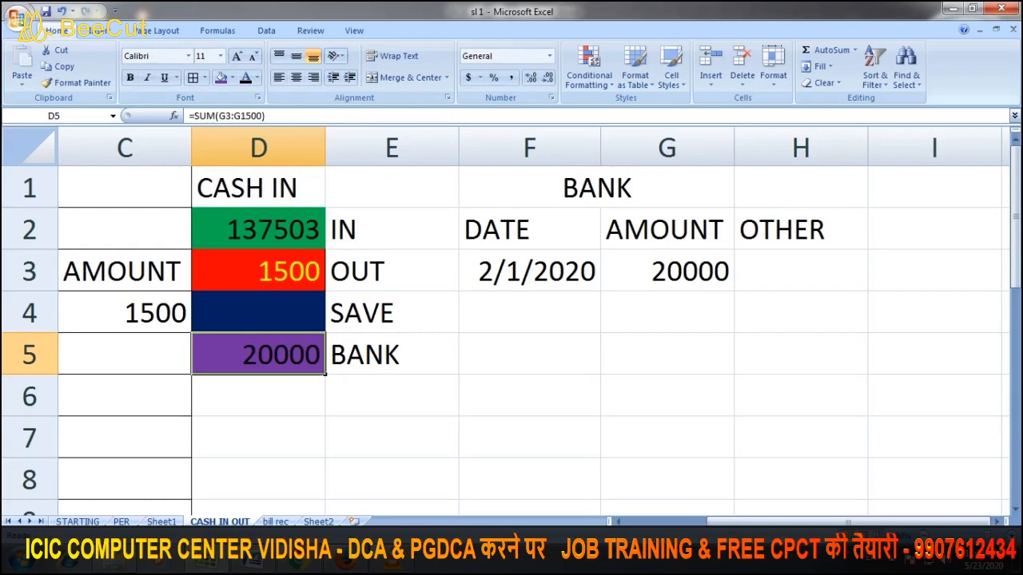
- Calculate the savings in D4 by subtracting the out and bank totals from the in total with =D2-D3-D5
key(Up)
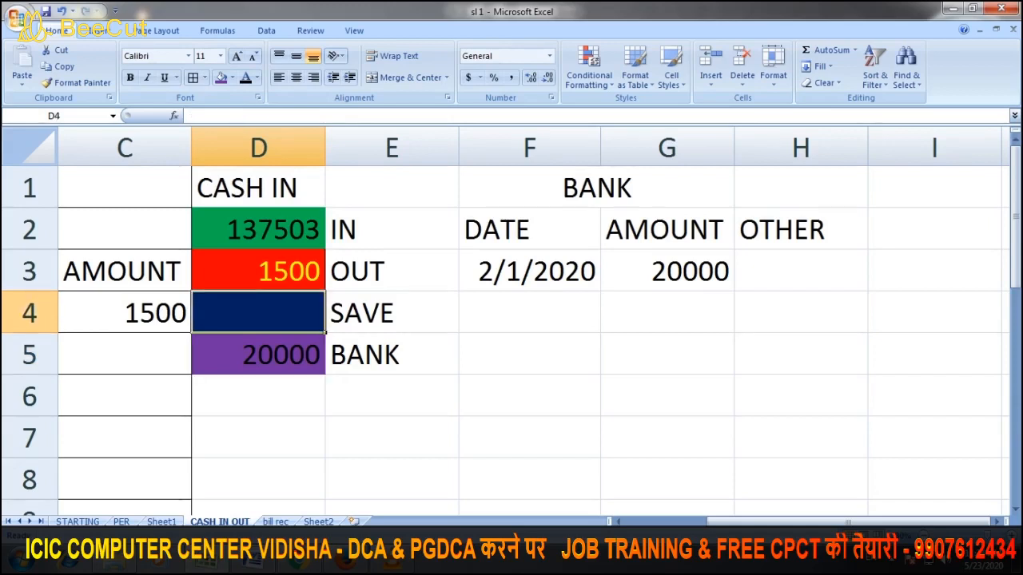
text(=)
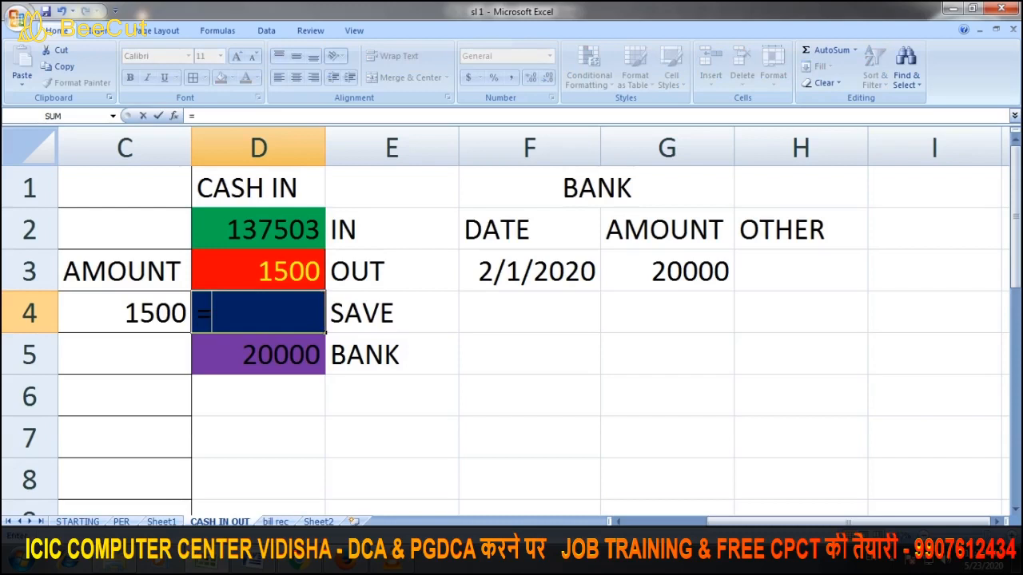
key(Up)
key(Up)
text(-)
key(Up)
text(-)
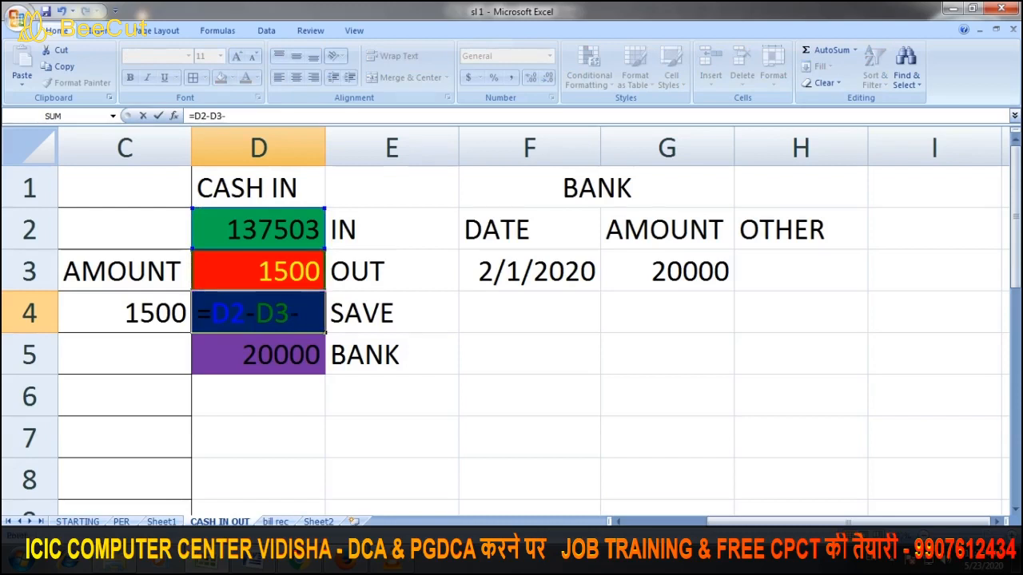
key(Down)
key(Return)
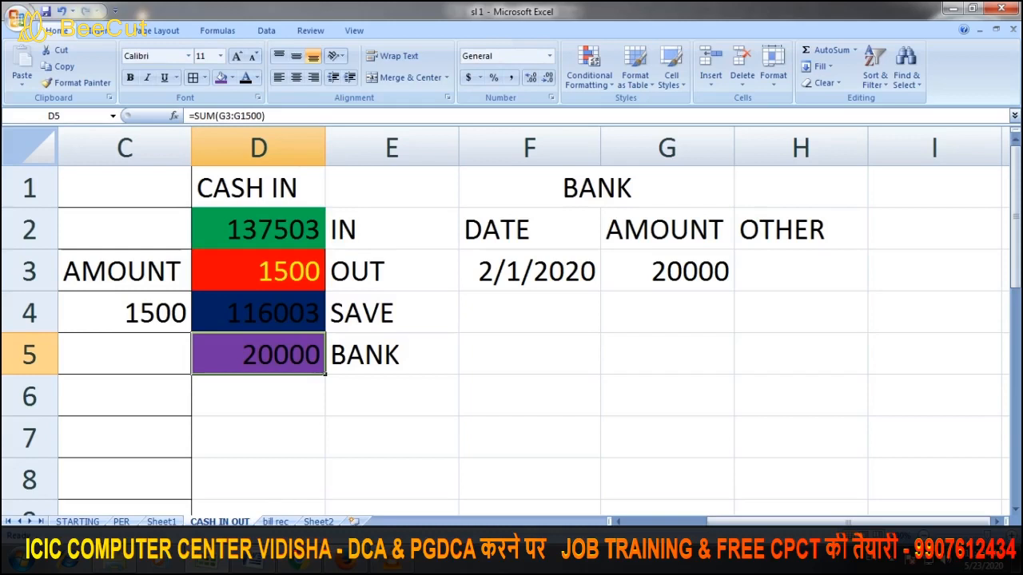
- Make the font of the SAVE amount in cell D4 yellow
key(Up)
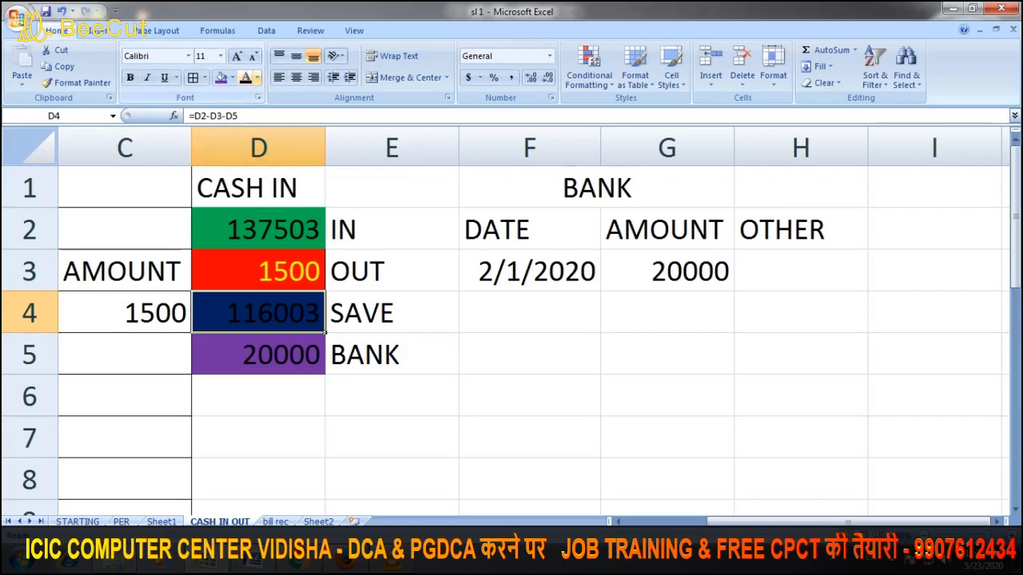
click(256, 78)
click(283, 207)
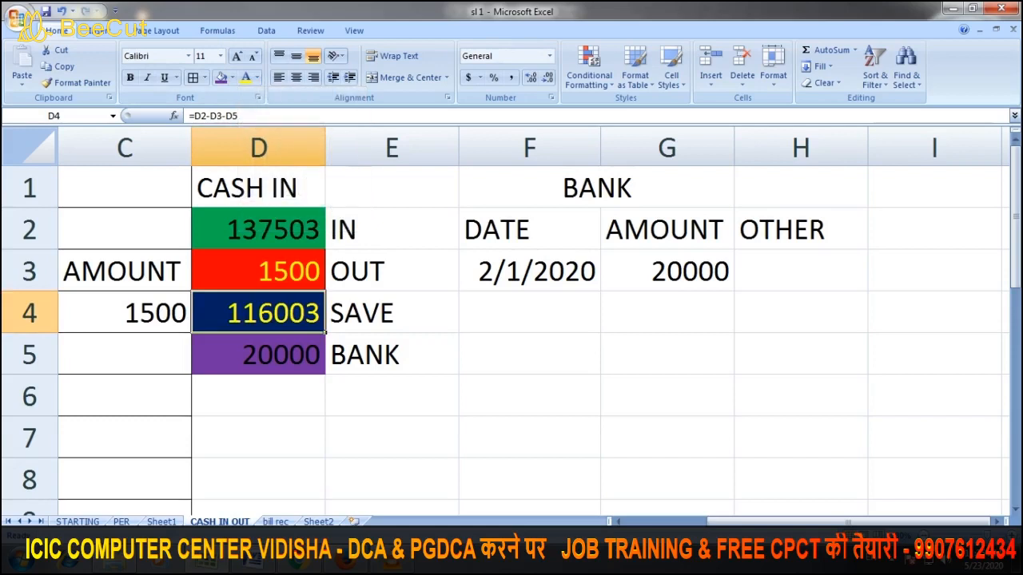
click(528, 437)
click(529, 354)
click(258, 312)
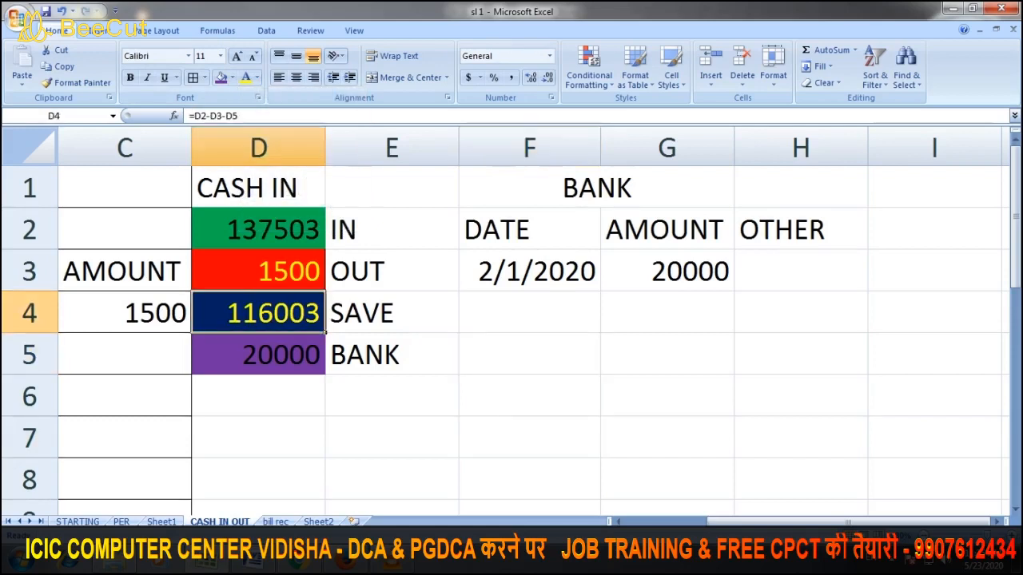